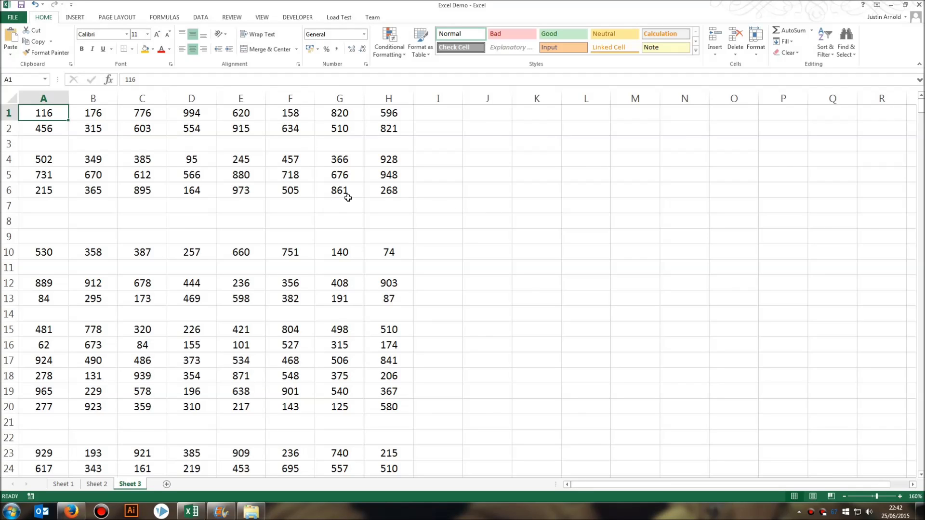
# Step: Delete empty row 240 from its row-header menu, then click back into the data
pyautogui.scroll(-4, 312, 206)
pyautogui.scroll(-17, 312, 206)
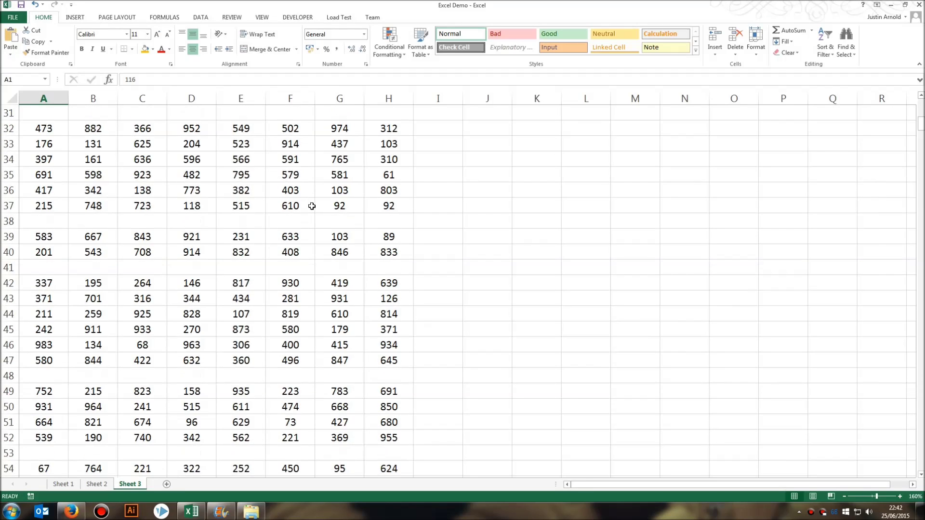
pyautogui.scroll(-17, 306, 205)
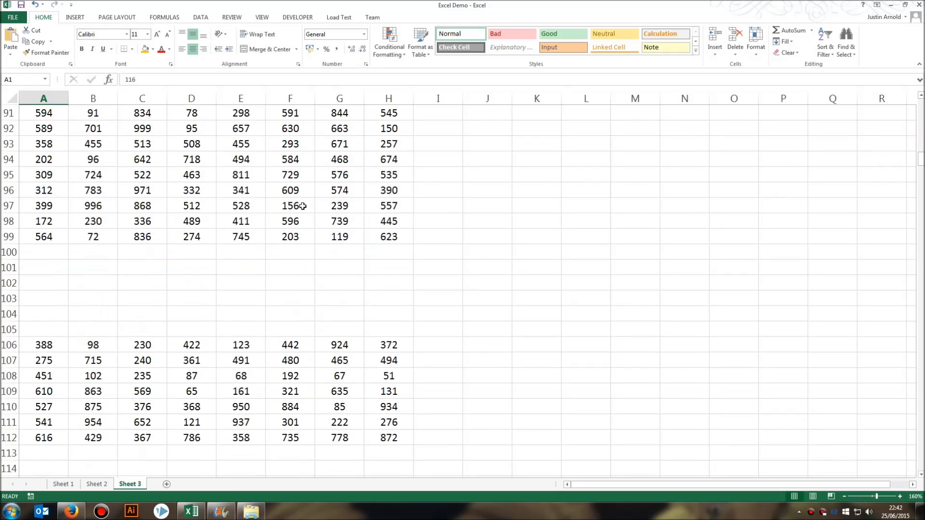
pyautogui.scroll(-16, 292, 213)
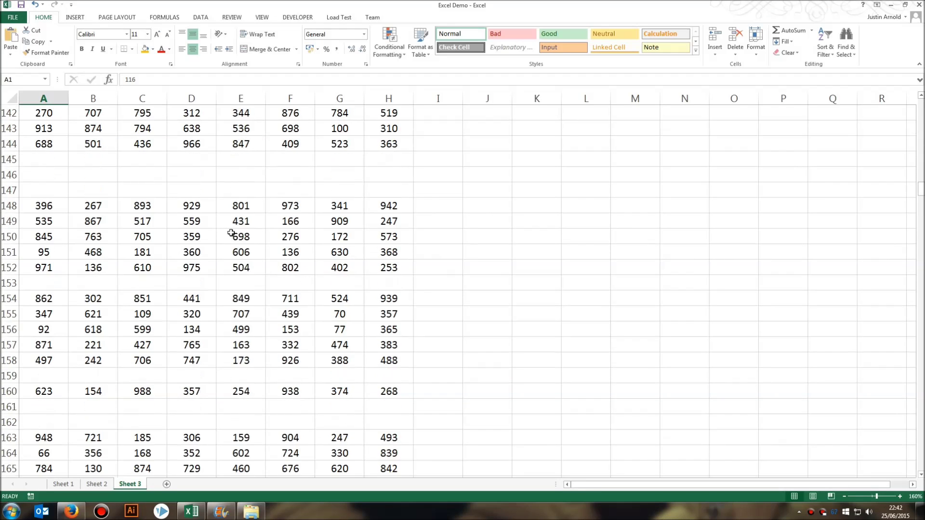
pyautogui.scroll(-9, 226, 239)
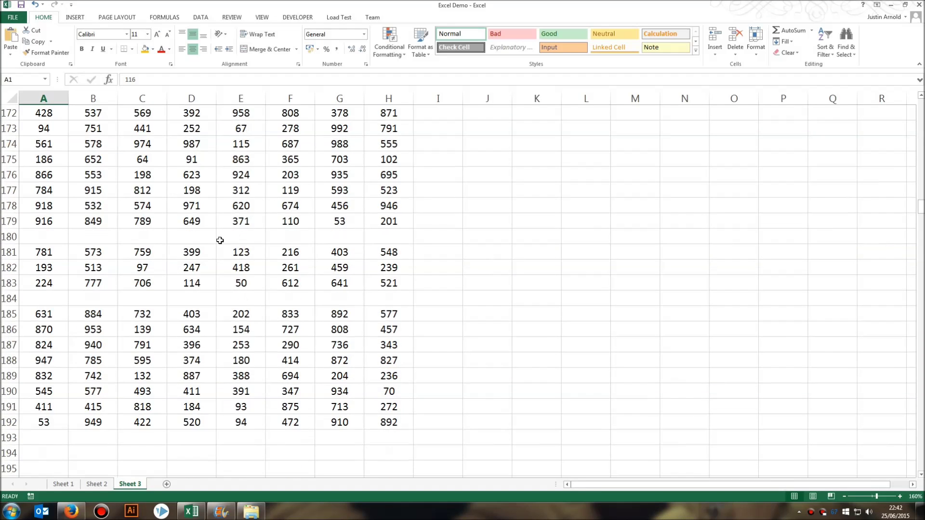
pyautogui.scroll(-7, 214, 241)
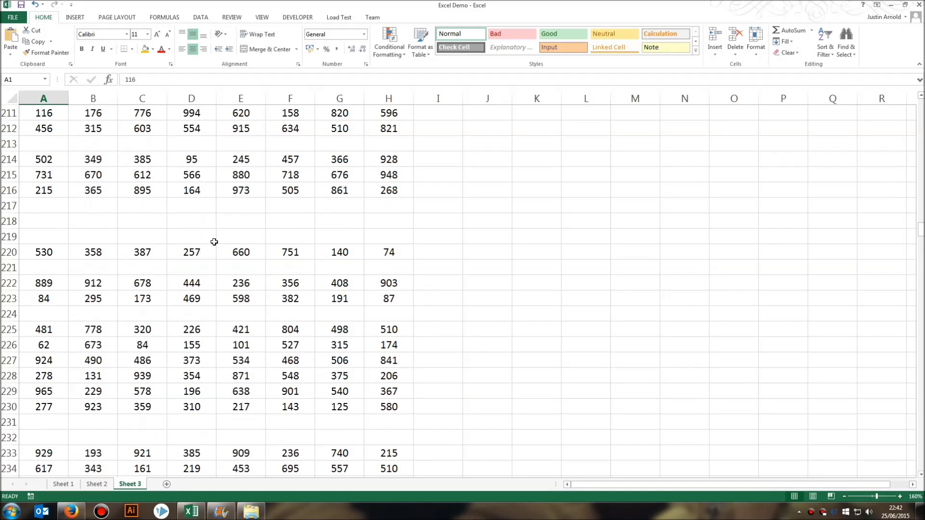
pyautogui.scroll(-6, 205, 241)
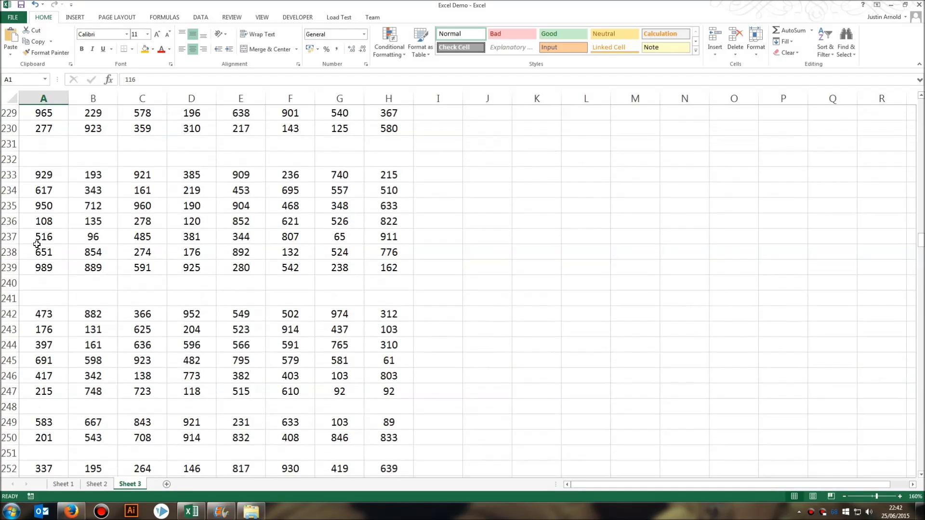
pyautogui.rightClick(9, 282)
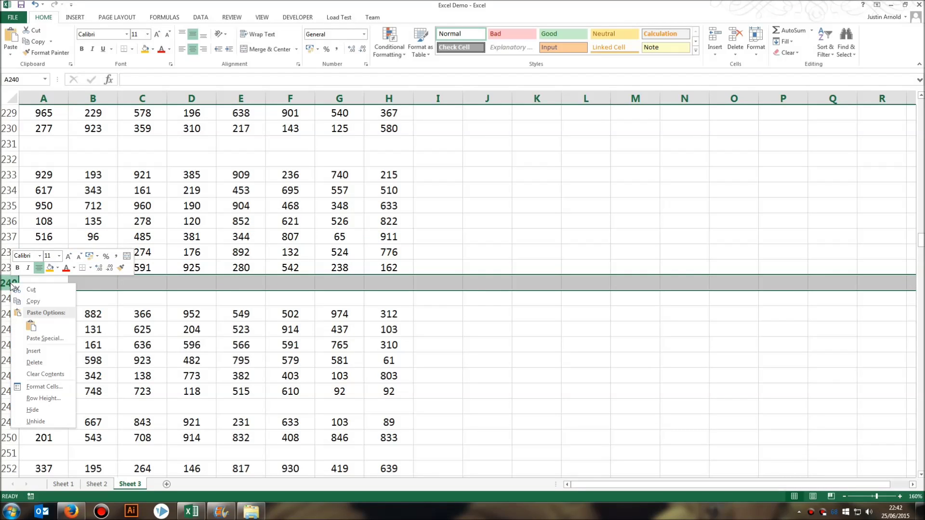
pyautogui.click(41, 367)
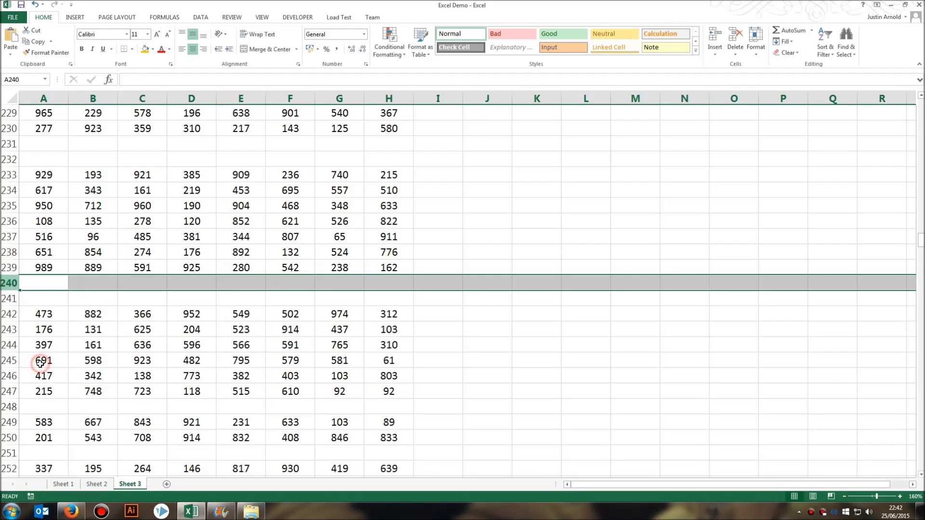
pyautogui.click(122, 324)
pyautogui.scroll(-20, 145, 308)
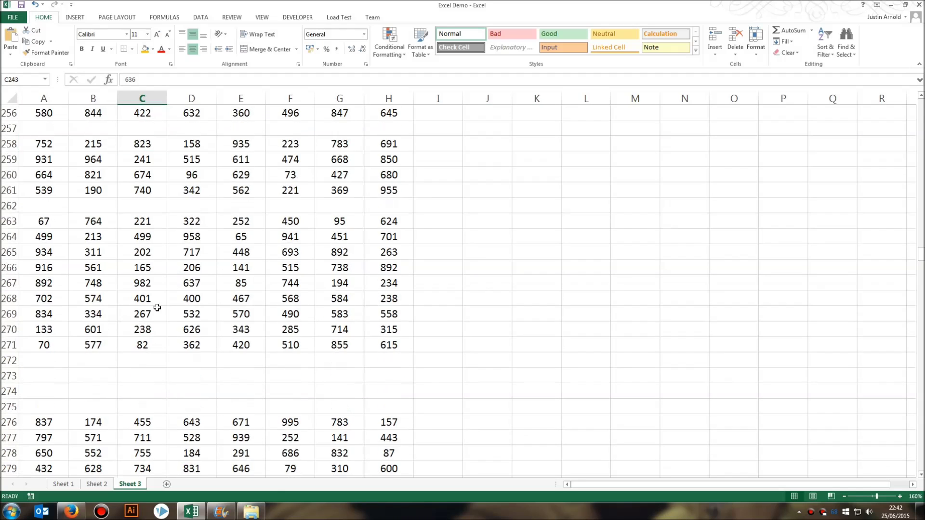
pyautogui.scroll(-3, 178, 292)
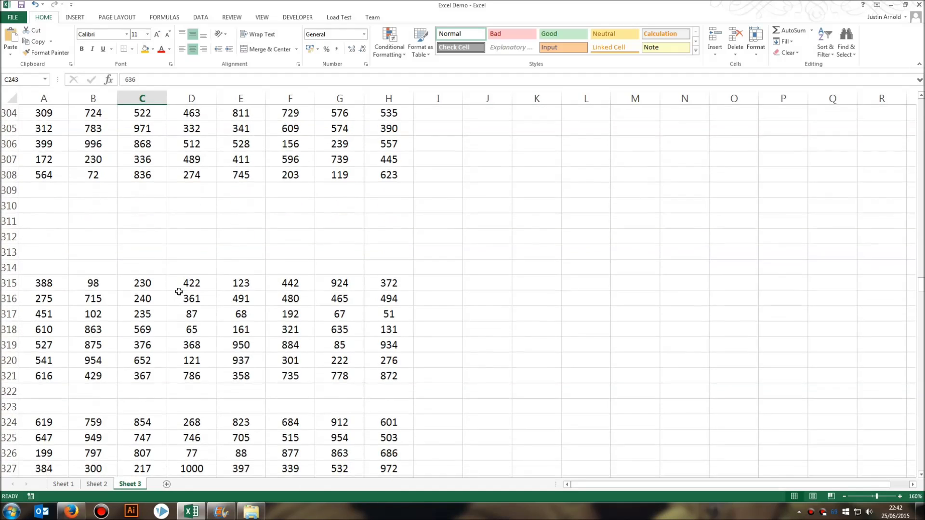
pyautogui.scroll(4, 177, 292)
pyautogui.scroll(9, 177, 292)
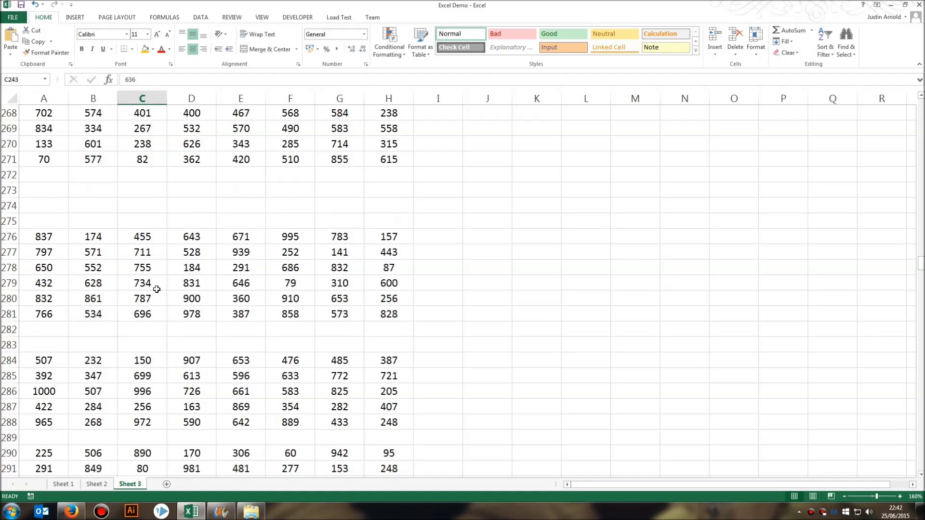
pyautogui.scroll(5, 156, 289)
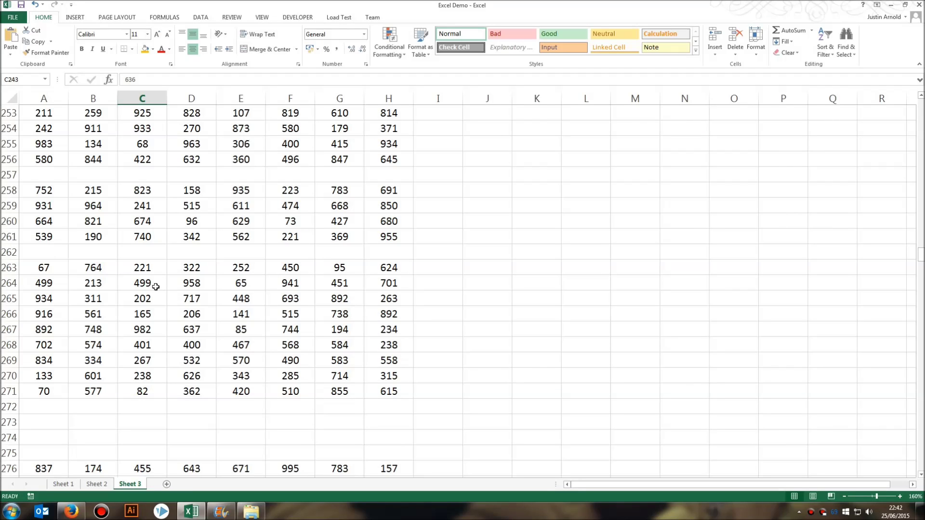
pyautogui.scroll(-12, 156, 287)
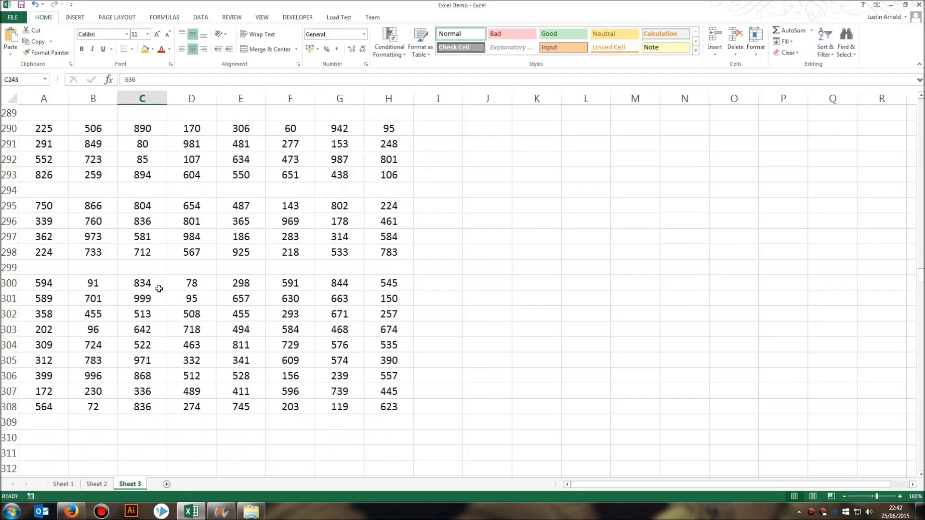
pyautogui.scroll(-7, 159, 288)
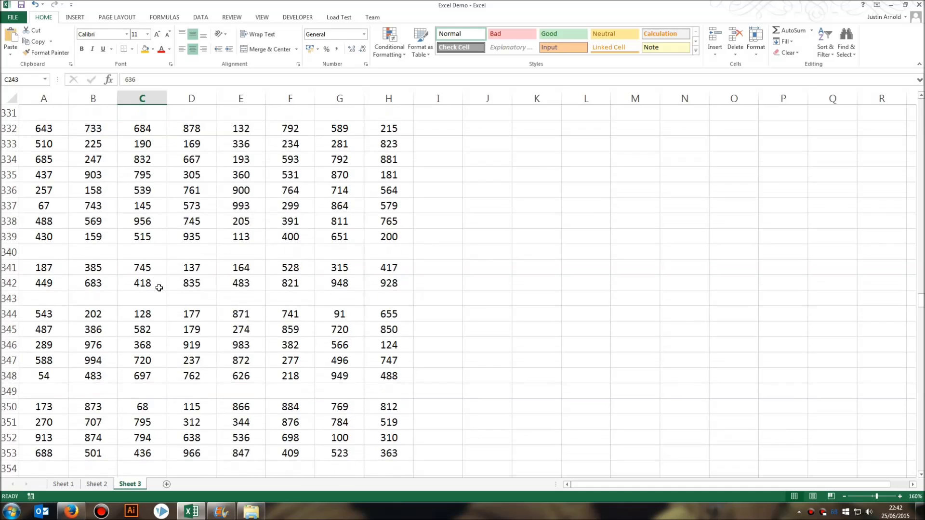
pyautogui.scroll(-11, 159, 288)
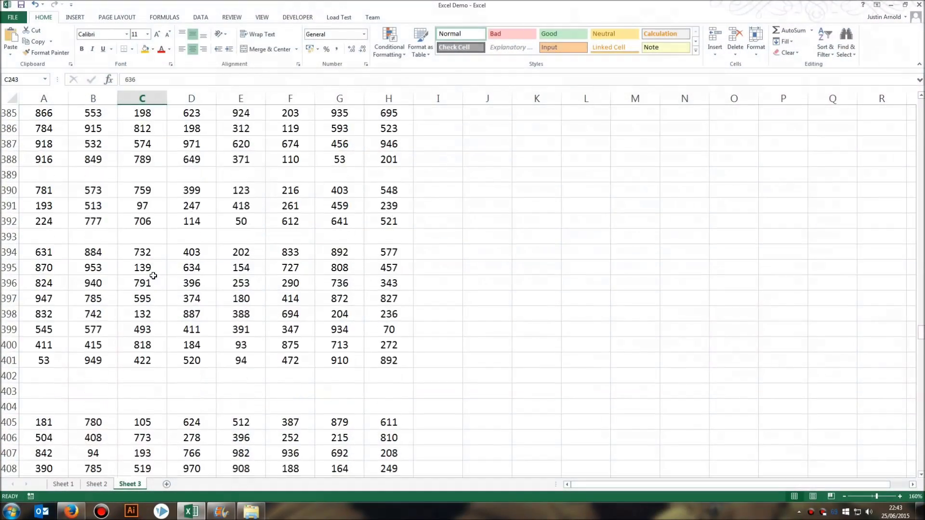
pyautogui.scroll(2, 152, 276)
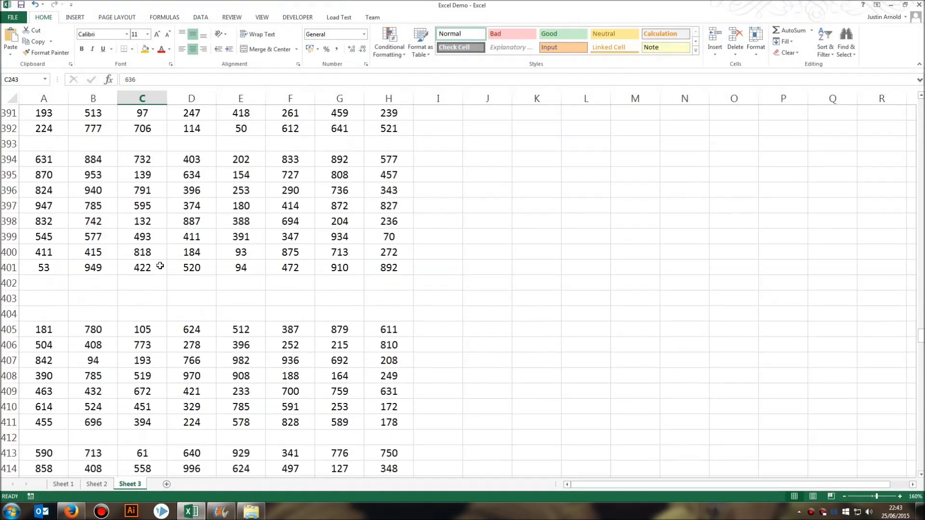
pyautogui.scroll(-20, 160, 266)
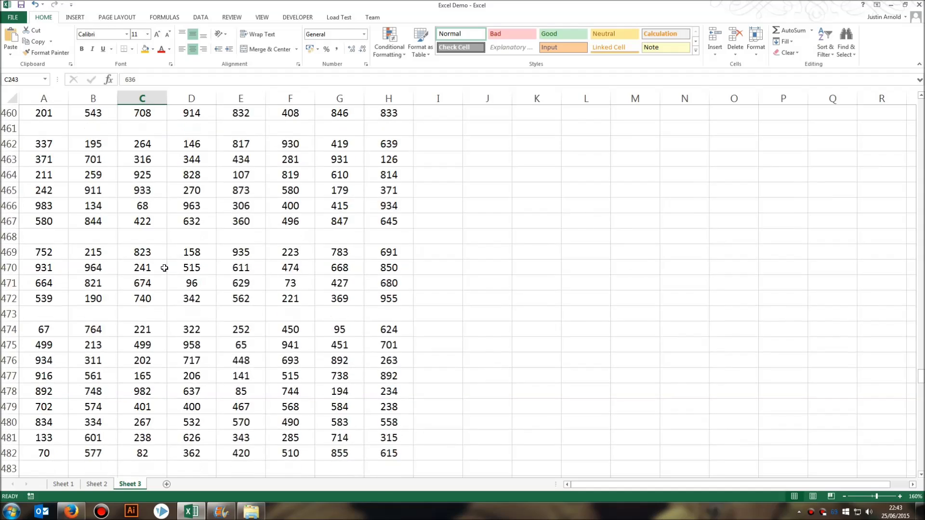
pyautogui.scroll(-17, 164, 268)
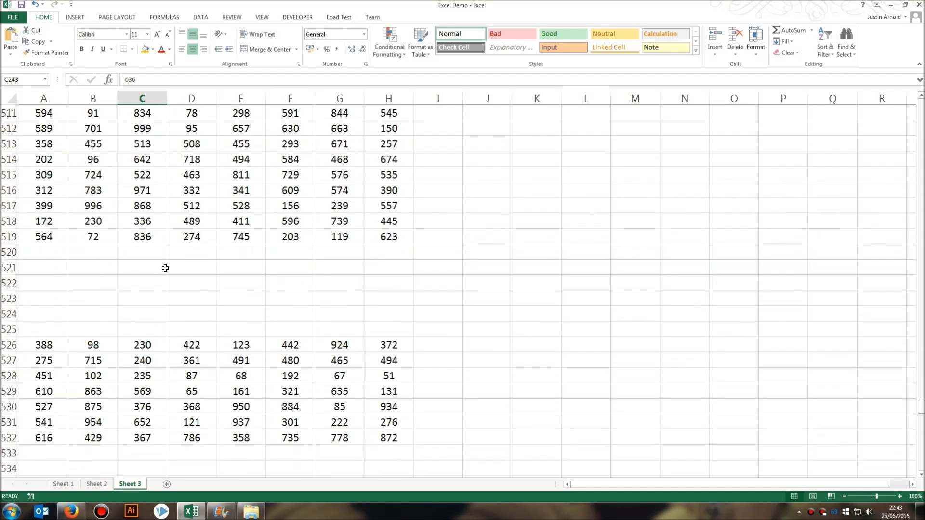
pyautogui.scroll(-20, 165, 268)
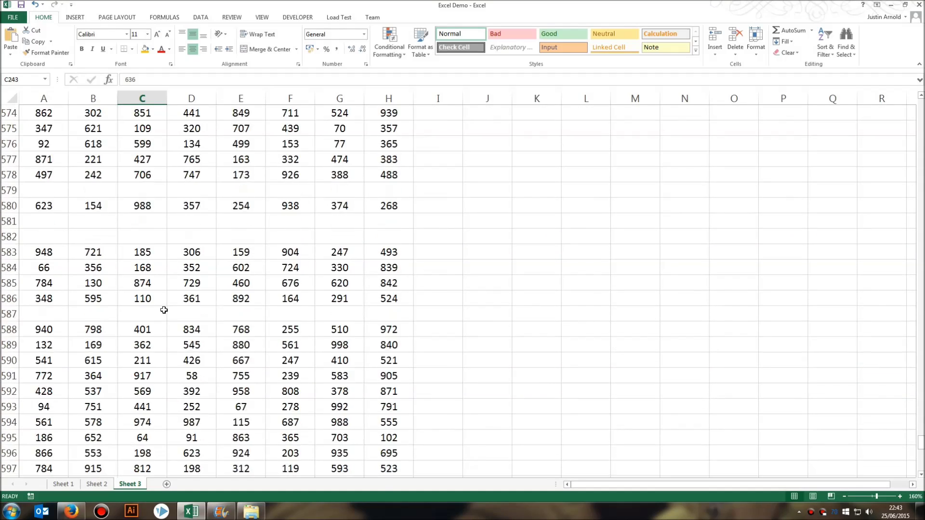
pyautogui.scroll(-13, 164, 311)
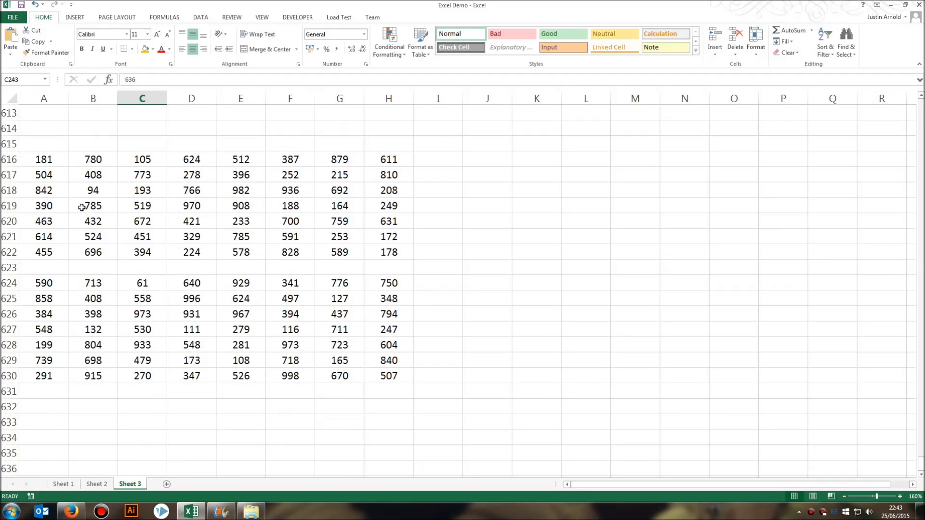
pyautogui.scroll(2, 61, 189)
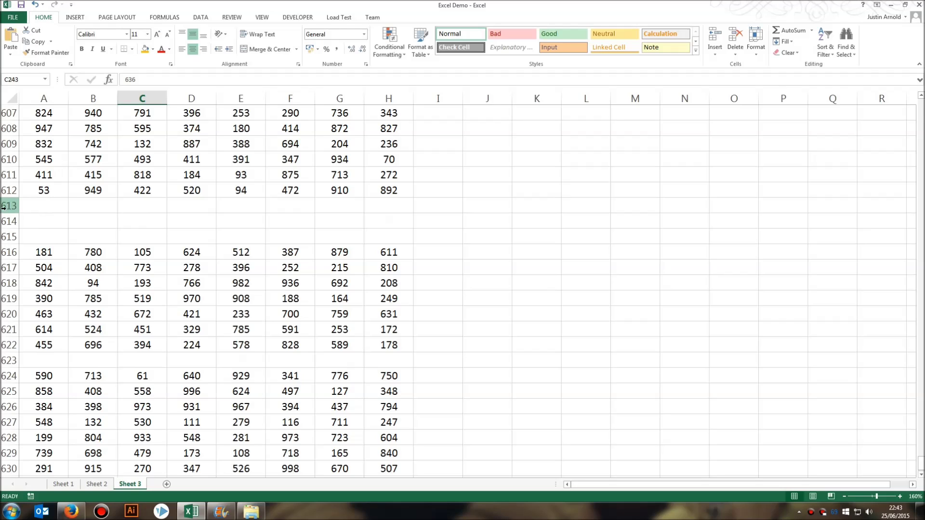
pyautogui.click(8, 208)
# Step: Select the empty rows 613–615 near the end of the data, then deselect via cell B611
pyautogui.click(7, 217)
pyautogui.click(9, 234)
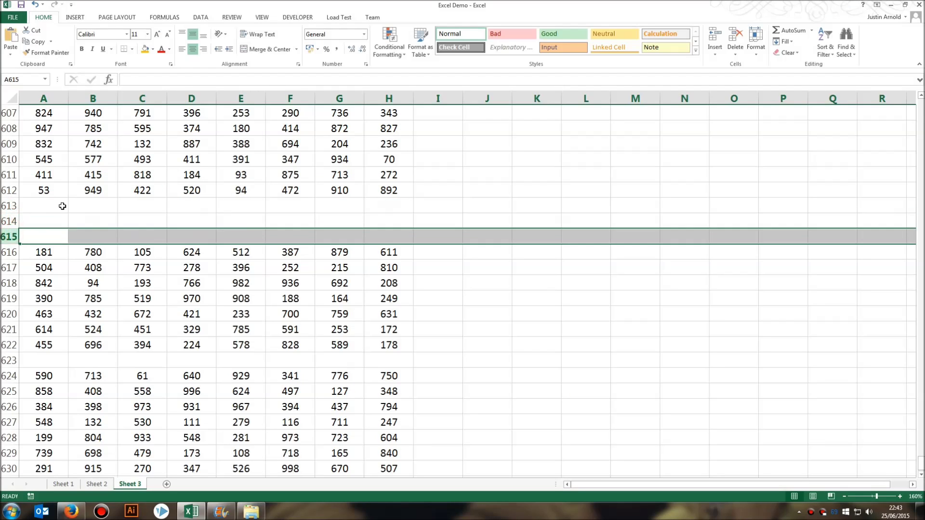
pyautogui.click(62, 206)
pyautogui.click(8, 206)
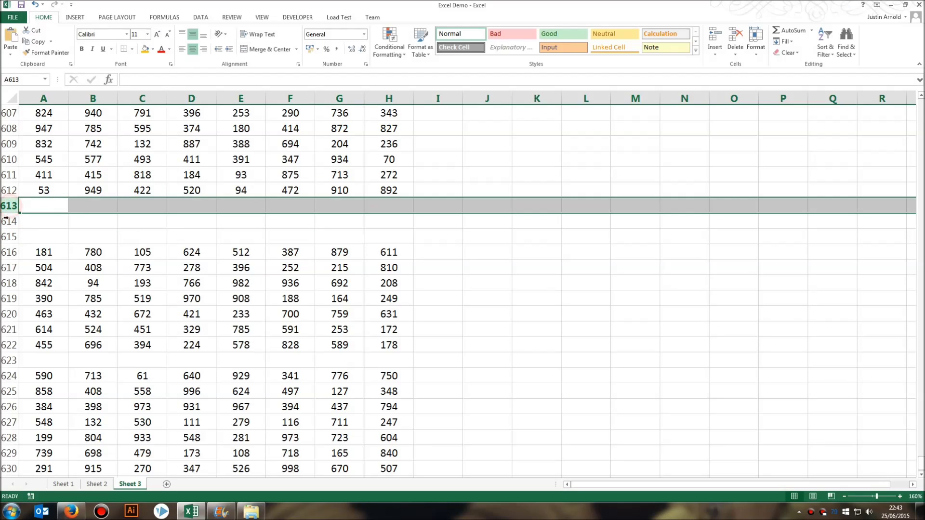
pyautogui.click(82, 176)
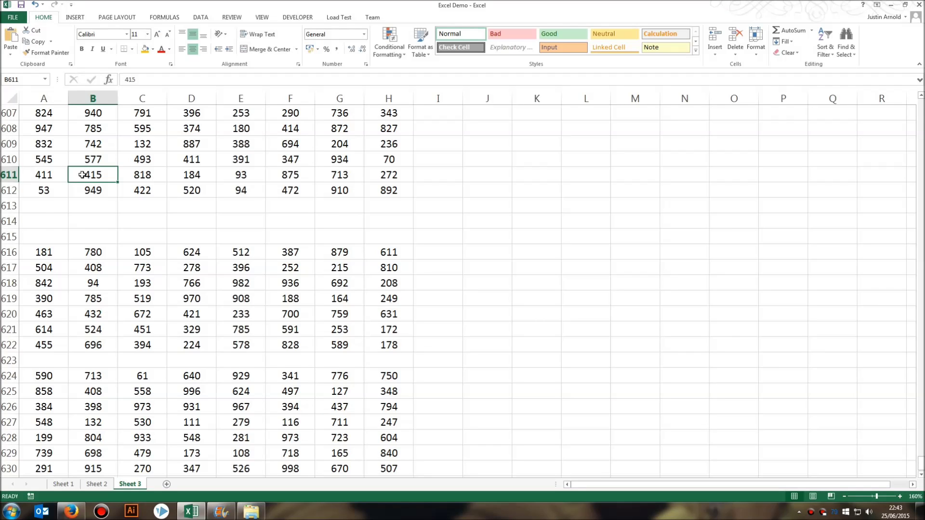
# Step: Return to the top with Ctrl+Home and select blank row 3 without deleting it
pyautogui.hotkey('ctrl', 'Home')
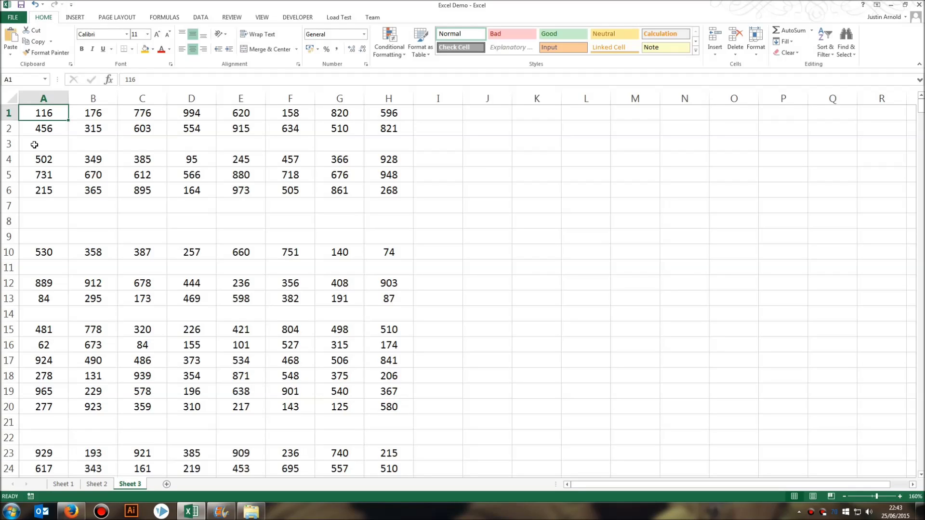
pyautogui.rightClick(7, 144)
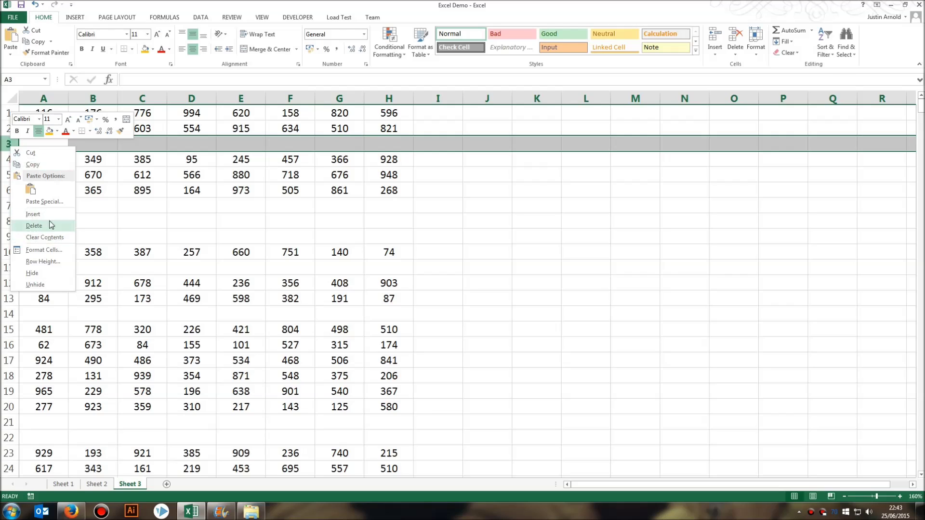
pyautogui.click(126, 190)
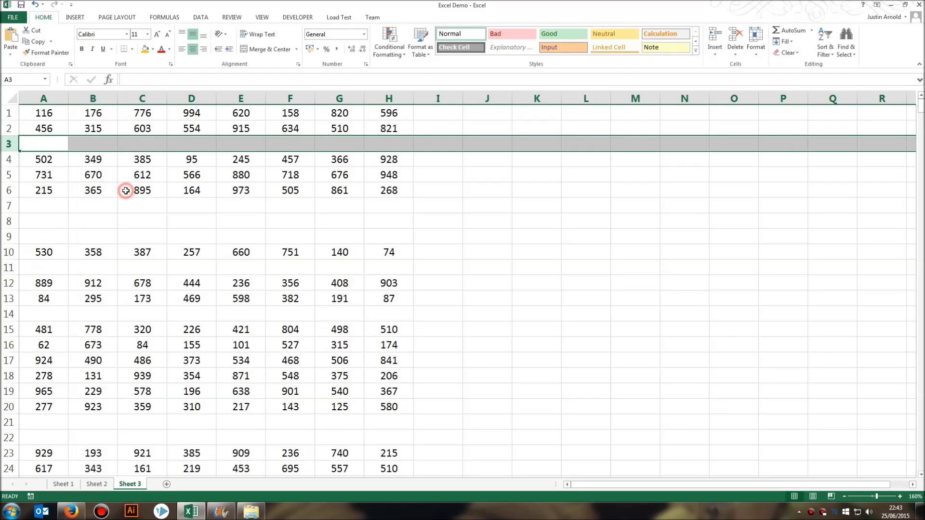
pyautogui.keyDown('ctrl'); pyautogui.click(6, 206); pyautogui.keyUp('ctrl')
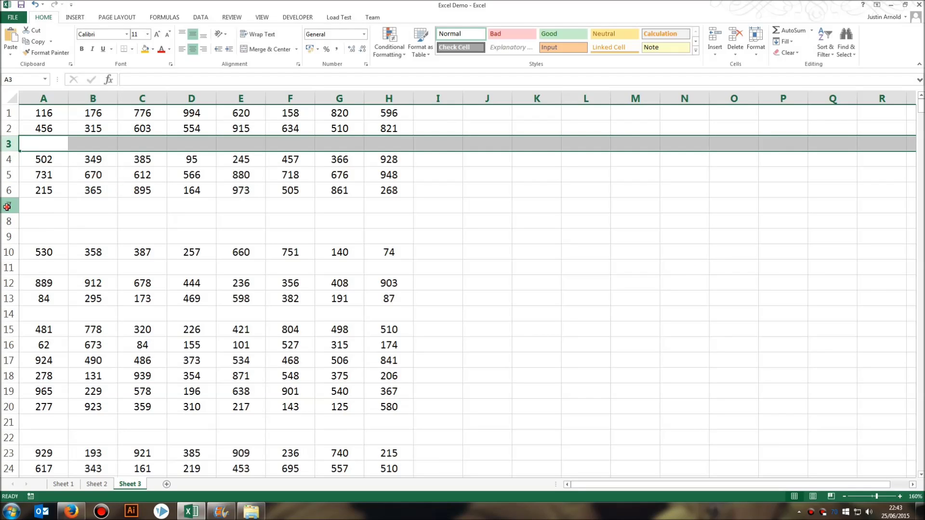
pyautogui.keyDown('ctrl'); pyautogui.click(8, 221); pyautogui.keyUp('ctrl')
pyautogui.keyDown('ctrl'); pyautogui.click(9, 236); pyautogui.keyUp('ctrl')
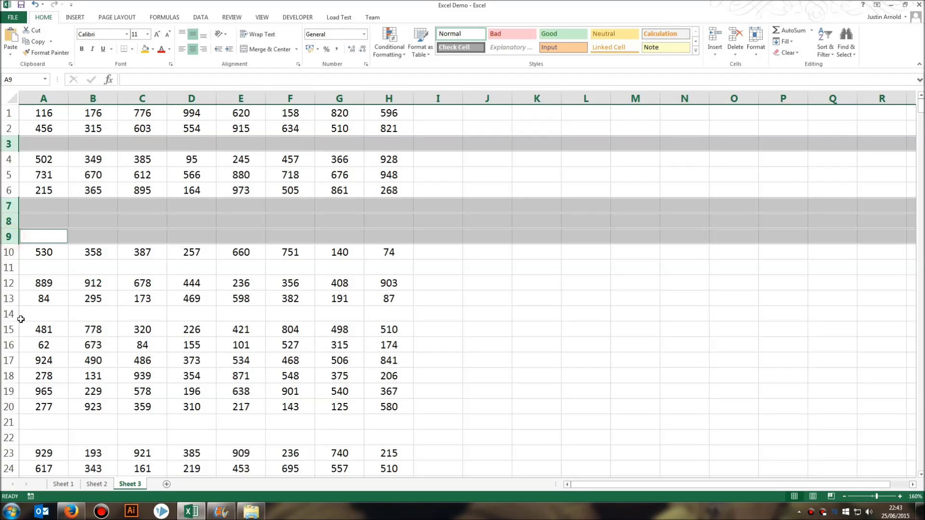
pyautogui.keyDown('ctrl'); pyautogui.click(9, 267); pyautogui.keyUp('ctrl')
pyautogui.keyDown('ctrl'); pyautogui.click(8, 314); pyautogui.keyUp('ctrl')
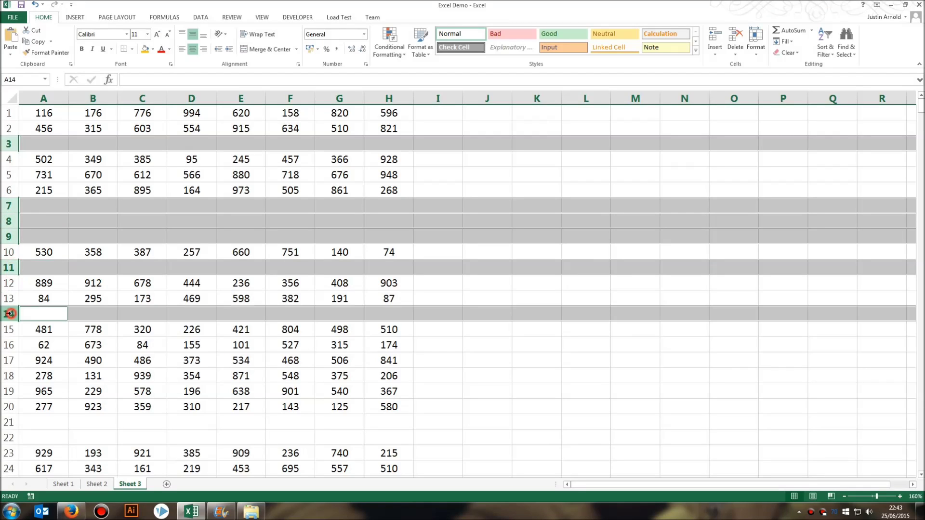
pyautogui.keyDown('ctrl'); pyautogui.click(8, 422); pyautogui.keyUp('ctrl')
pyautogui.keyDown('ctrl'); pyautogui.click(9, 437); pyautogui.keyUp('ctrl')
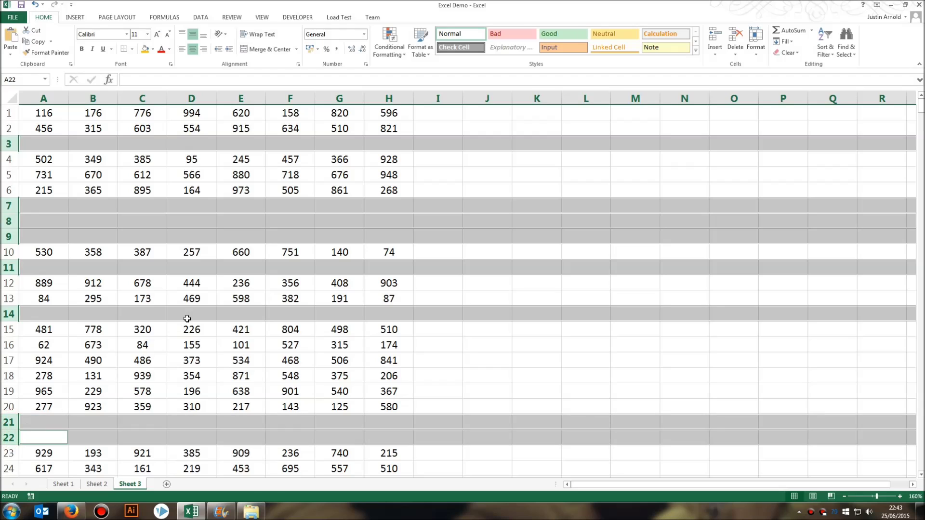
pyautogui.click(34, 137)
pyautogui.click(36, 115)
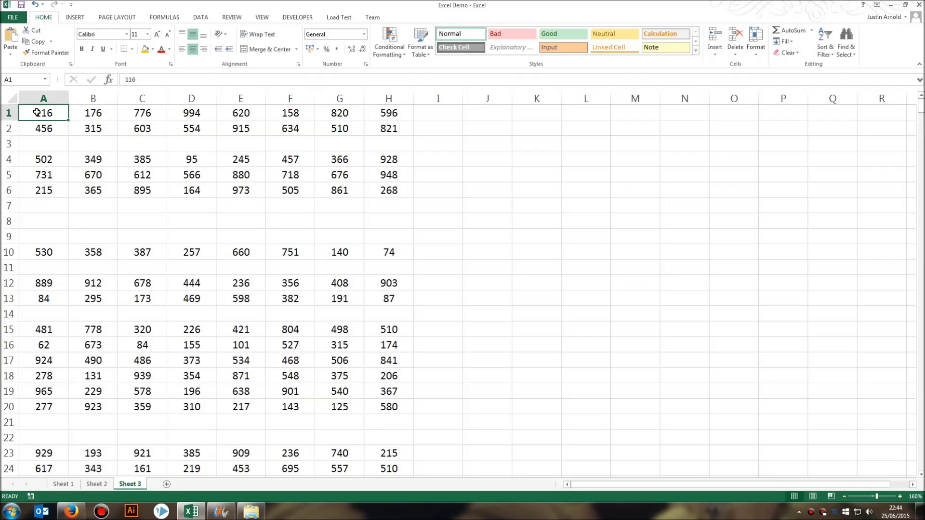
pyautogui.scroll(-9, 208, 189)
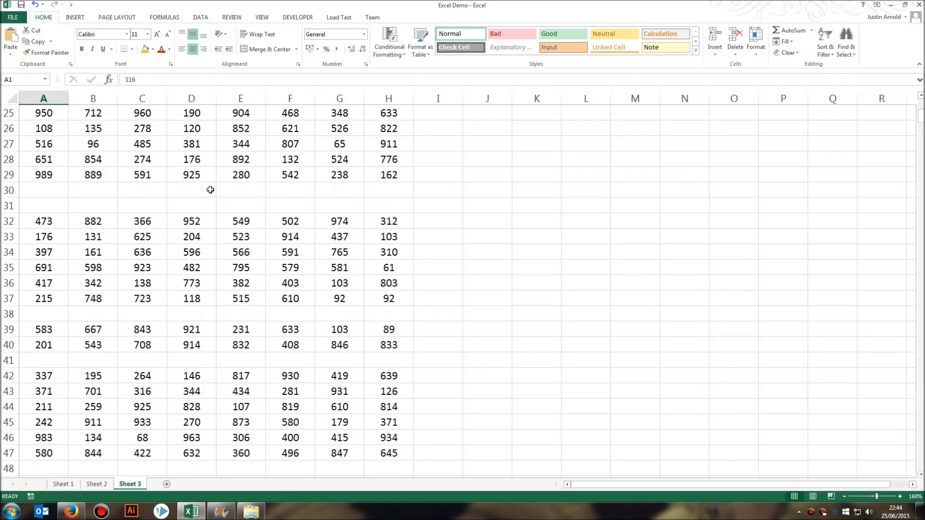
pyautogui.keyDown('ctrl'); pyautogui.scroll(-4, 204, 191); pyautogui.keyUp('ctrl')
pyautogui.keyDown('ctrl'); pyautogui.scroll(-5, 204, 191); pyautogui.keyUp('ctrl')
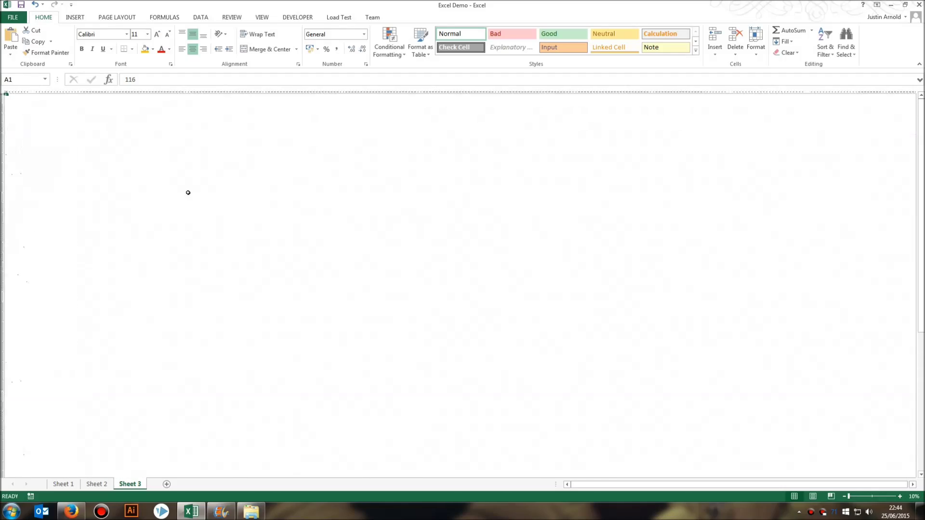
pyautogui.scroll(-20, 107, 195)
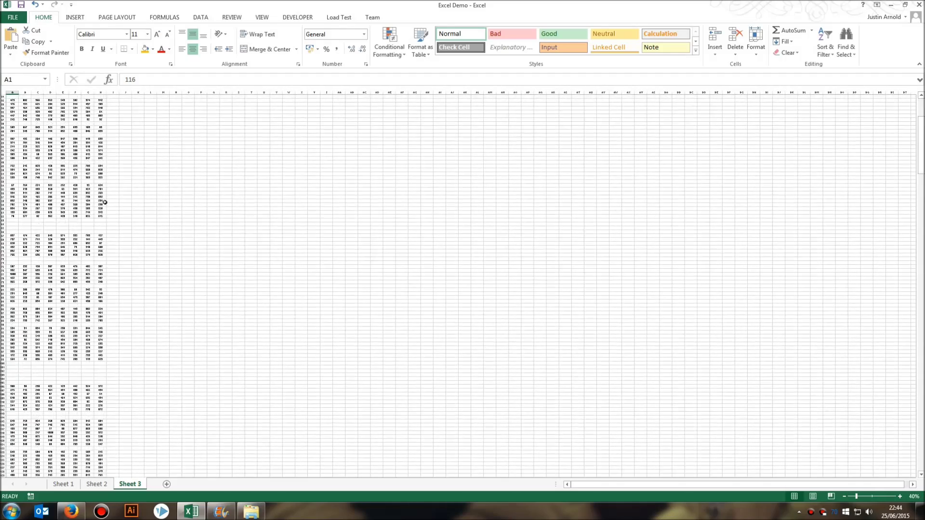
pyautogui.scroll(-5, 105, 201)
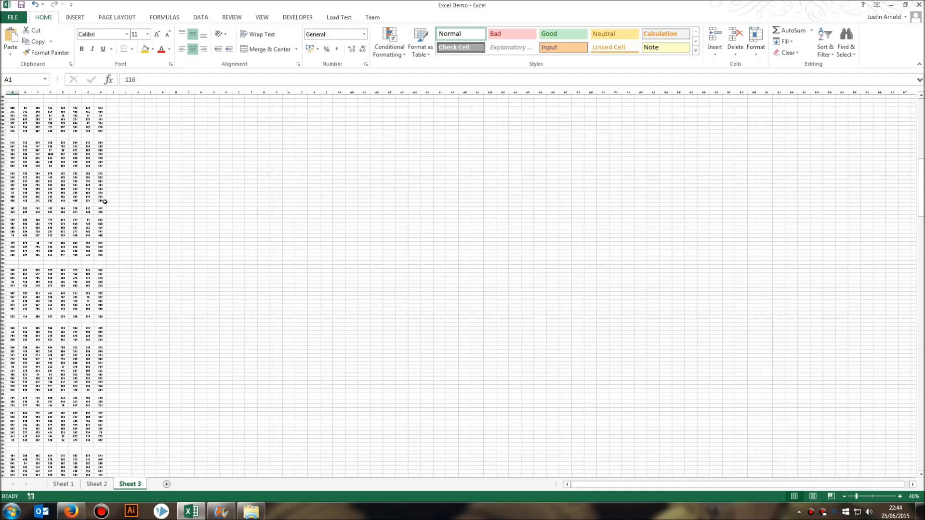
pyautogui.scroll(9, 103, 201)
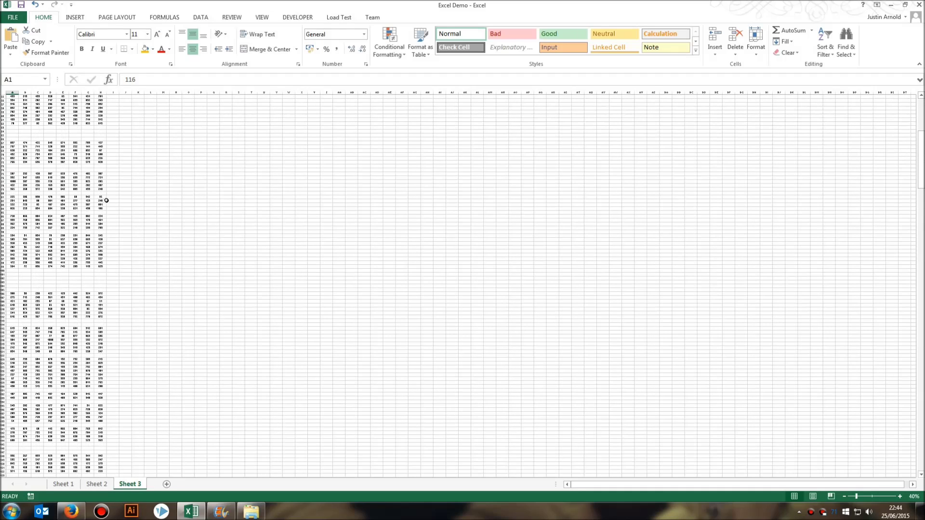
pyautogui.scroll(18, 105, 199)
pyautogui.scroll(7, 103, 186)
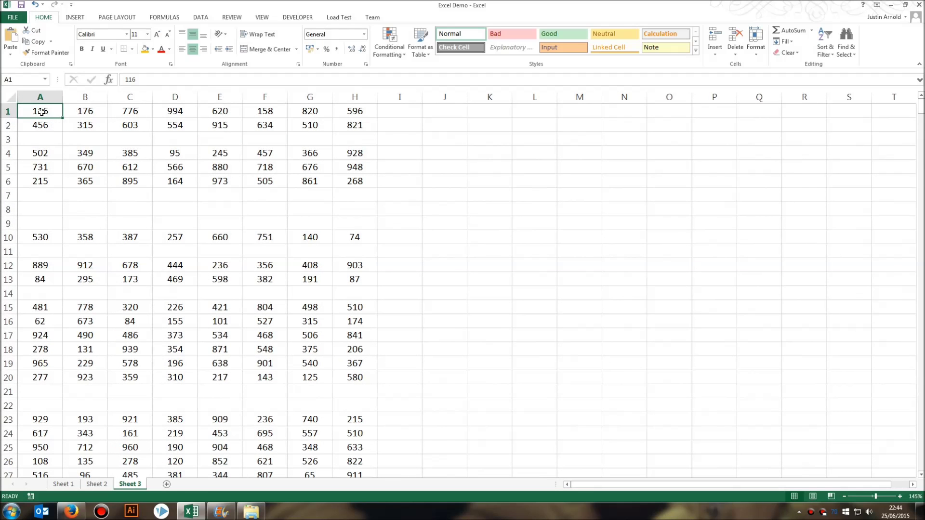
# Step: Select the entire worksheet with the Select All corner and bring up Go To with F5
pyautogui.moveTo(41, 112); pyautogui.dragTo(354, 317)
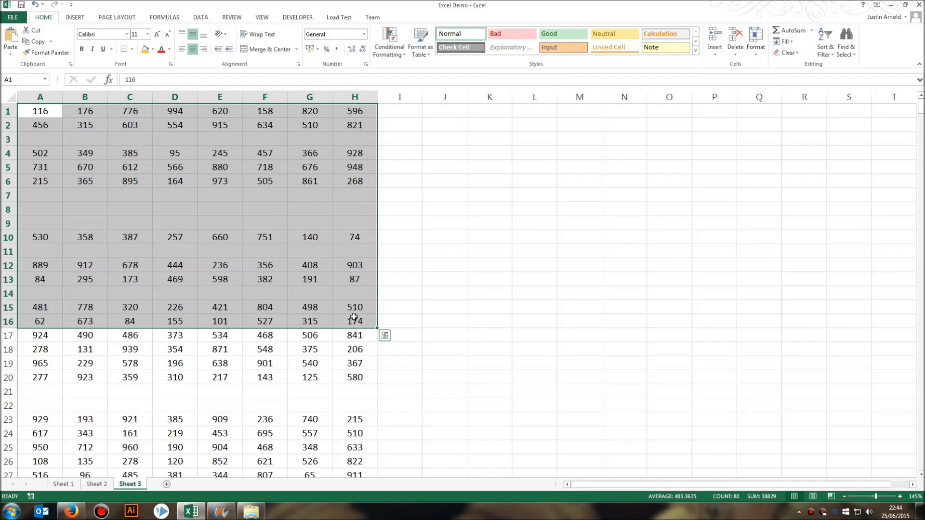
pyautogui.click(59, 135)
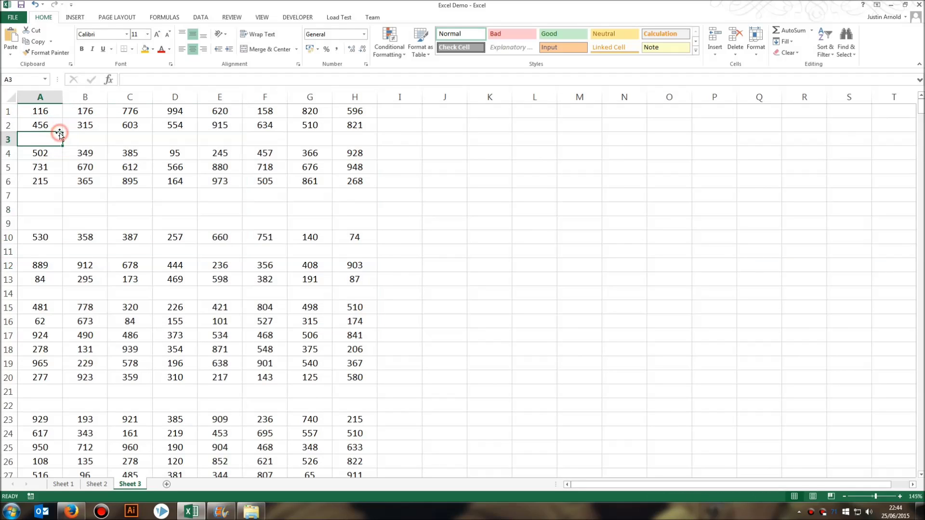
pyautogui.click(10, 97)
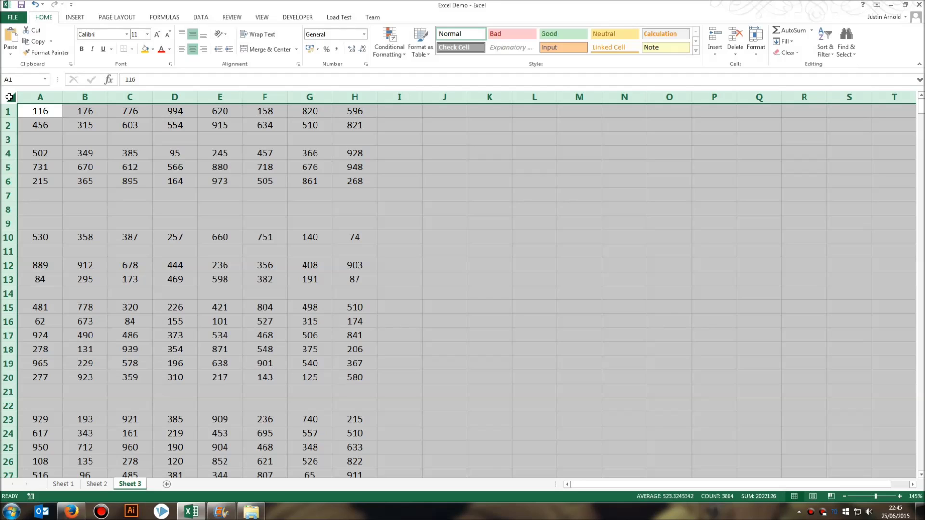
pyautogui.press('F5')
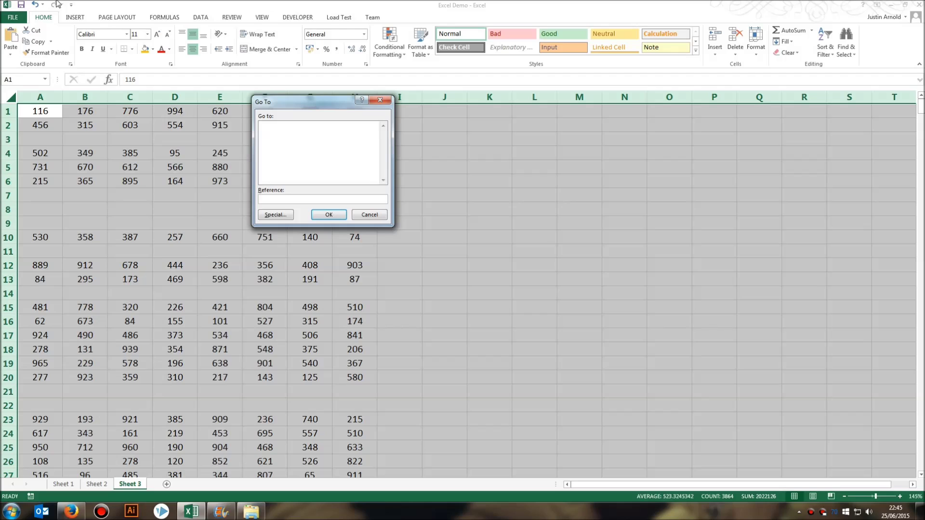
# Step: Use Go To Special with the Blanks option to select every empty cell
pyautogui.click(276, 215)
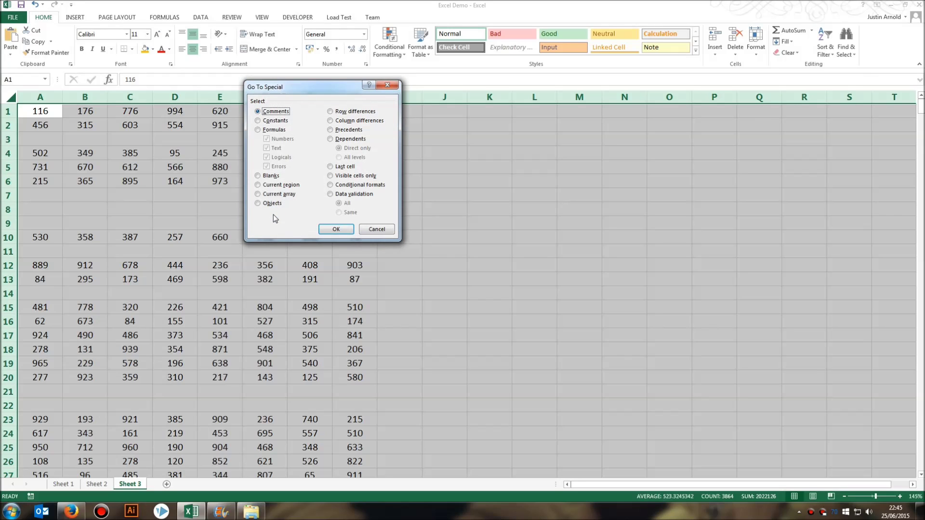
pyautogui.click(258, 176)
pyautogui.click(336, 230)
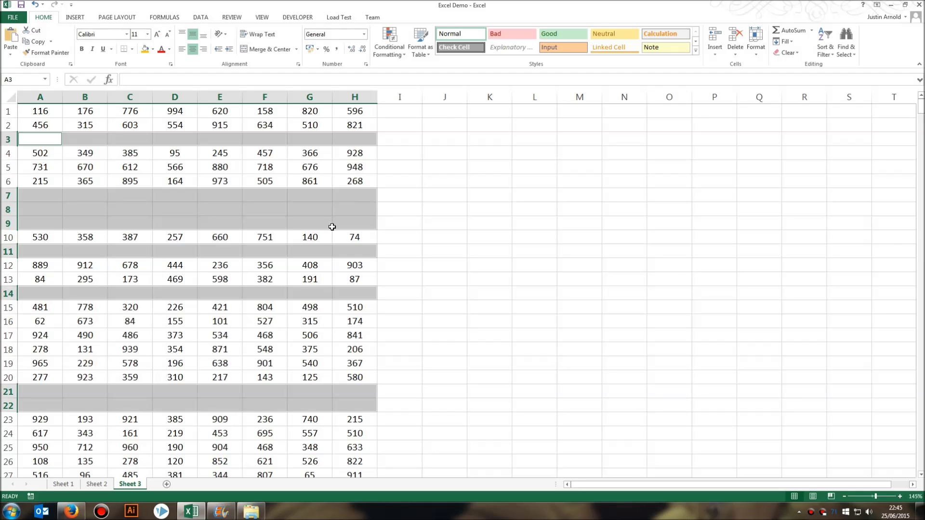
# Step: Check the selected blanks, then show the Delete dropdown in the Home tab's Cells group
pyautogui.scroll(-8, 332, 227)
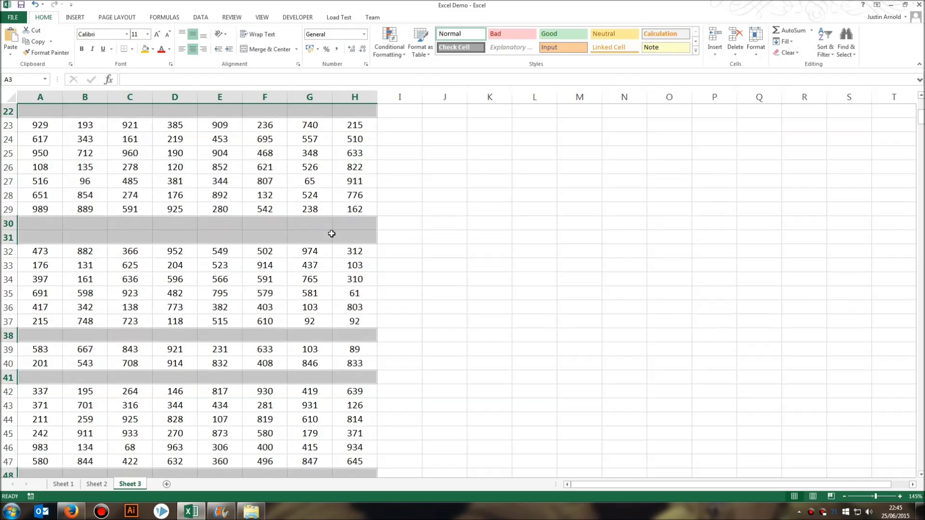
pyautogui.scroll(8, 332, 235)
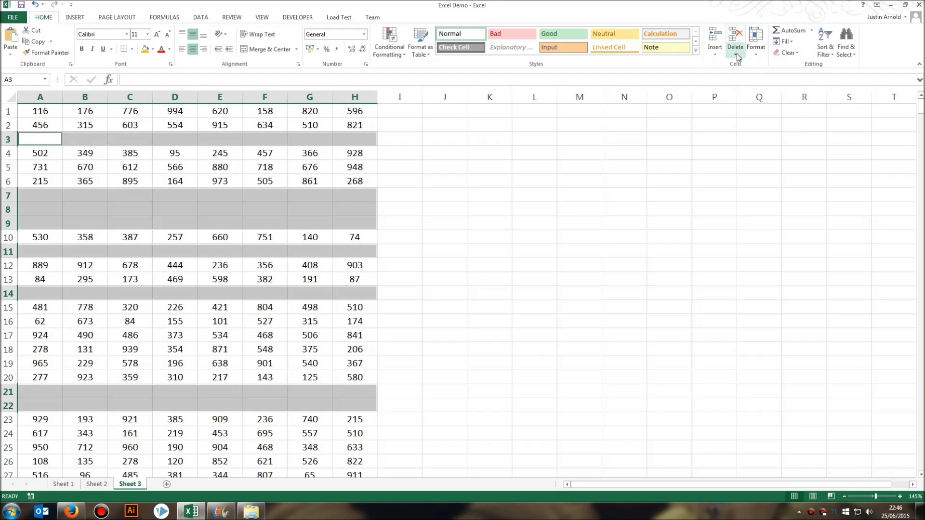
pyautogui.click(736, 53)
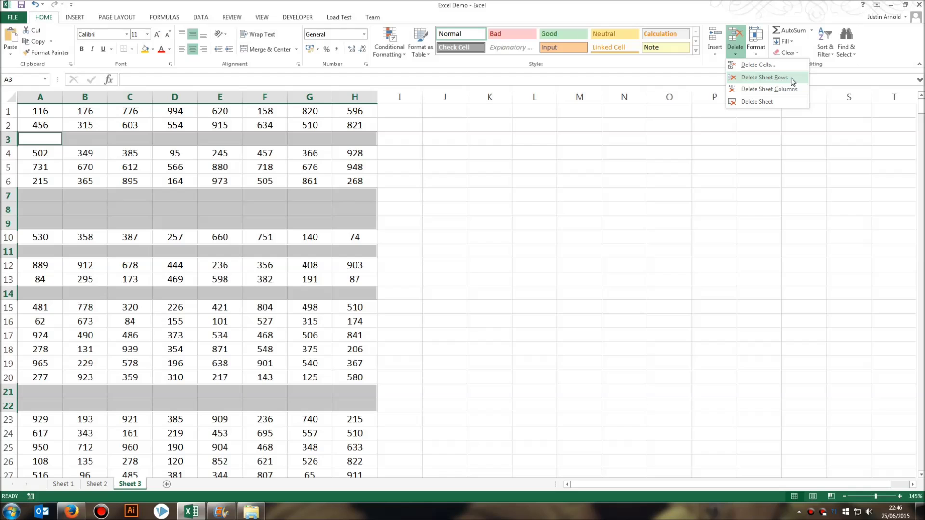
pyautogui.click(768, 77)
pyautogui.click(562, 155)
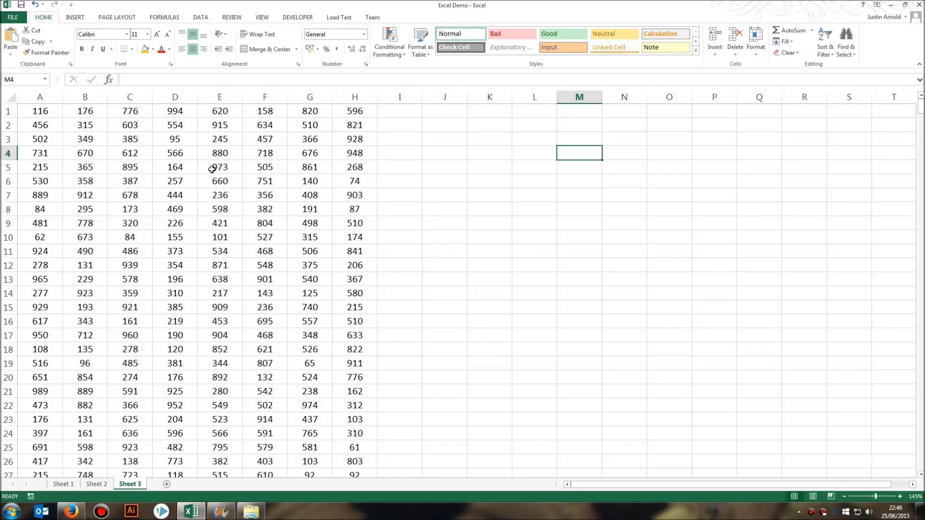
pyautogui.scroll(-4, 211, 170)
pyautogui.scroll(-14, 212, 170)
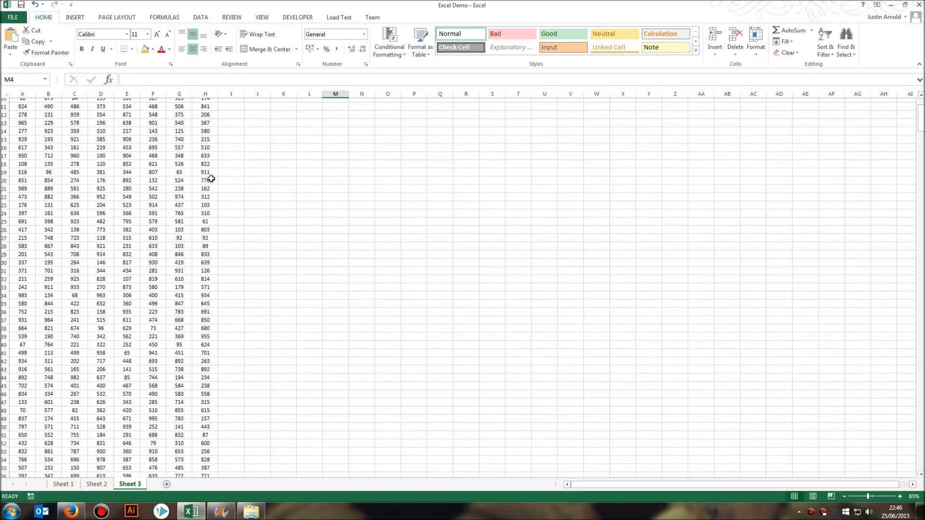
pyautogui.scroll(-20, 212, 178)
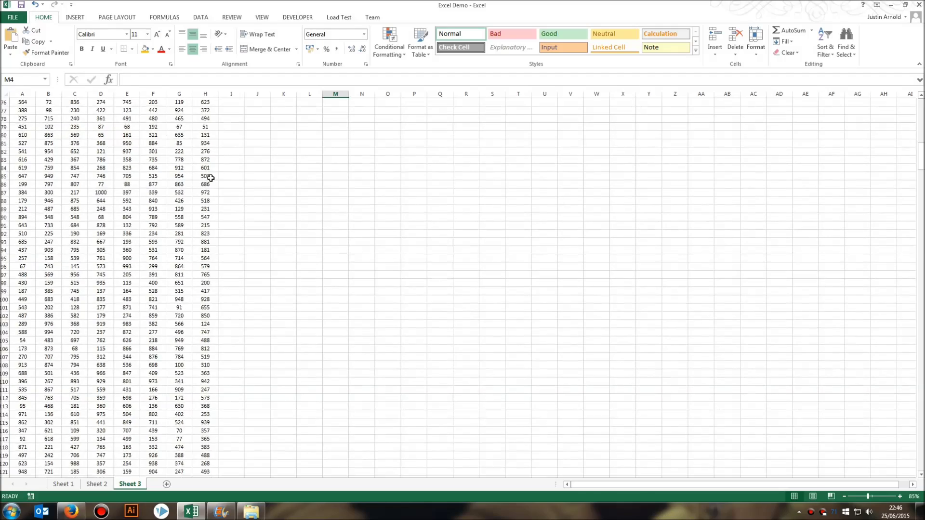
pyautogui.scroll(-20, 206, 182)
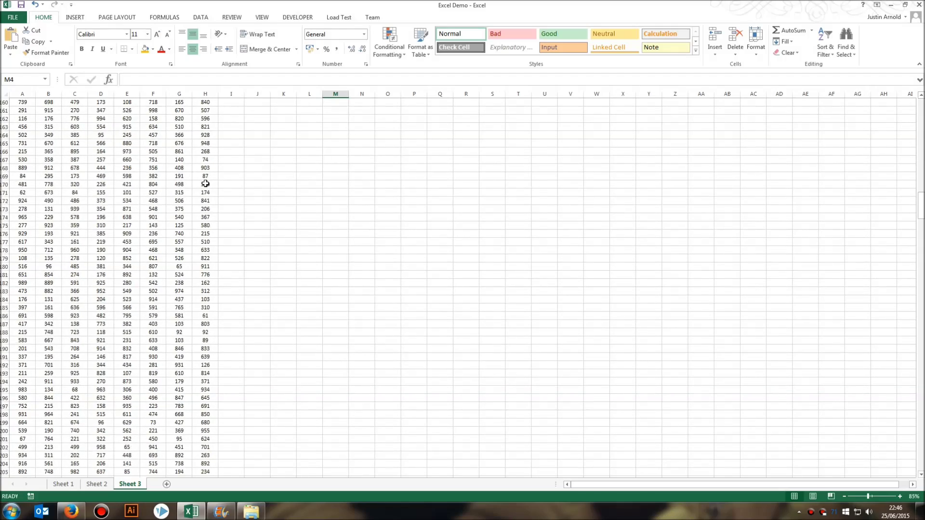
pyautogui.scroll(-20, 207, 183)
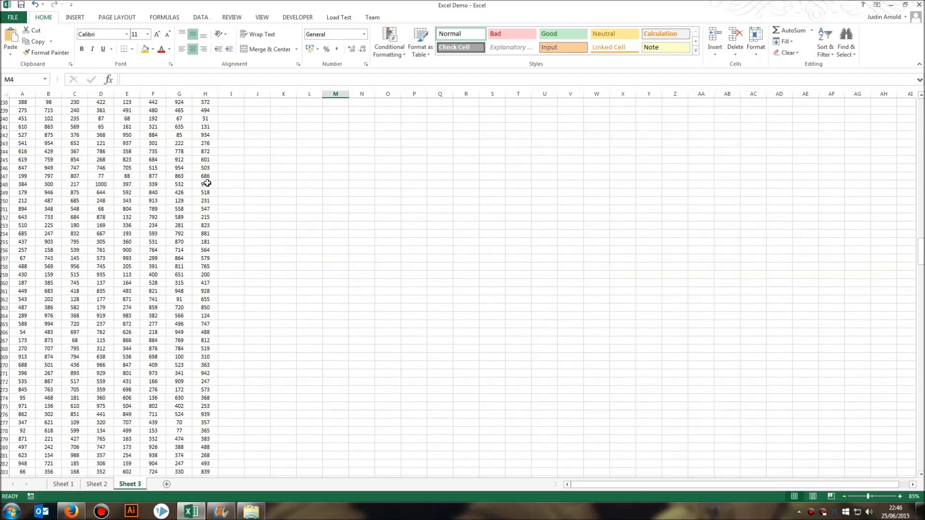
pyautogui.scroll(15, 207, 184)
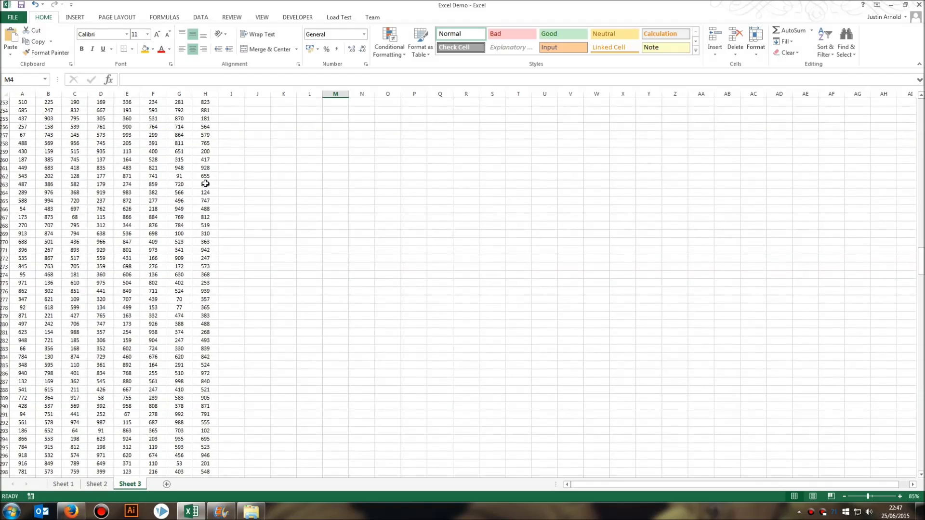
# Step: Jump to the top and undo the row deletion with Ctrl+Z to restore the blank rows
pyautogui.hotkey('ctrl', 'Home')
pyautogui.scroll(4, 206, 183)
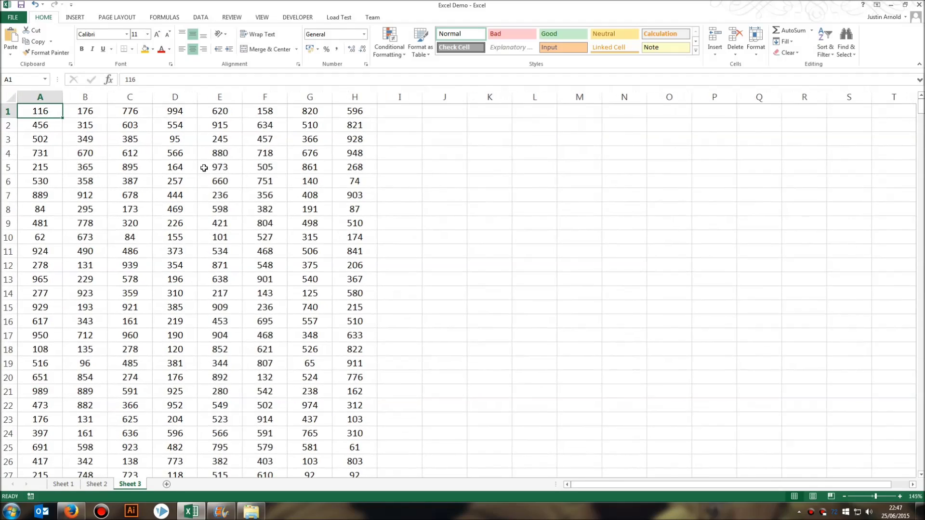
pyautogui.scroll(-3, 220, 162)
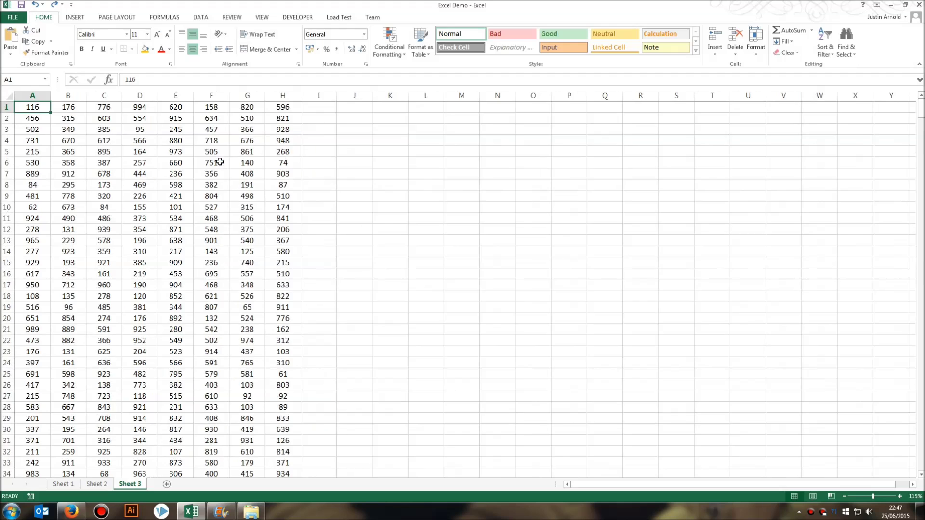
pyautogui.scroll(3, 220, 162)
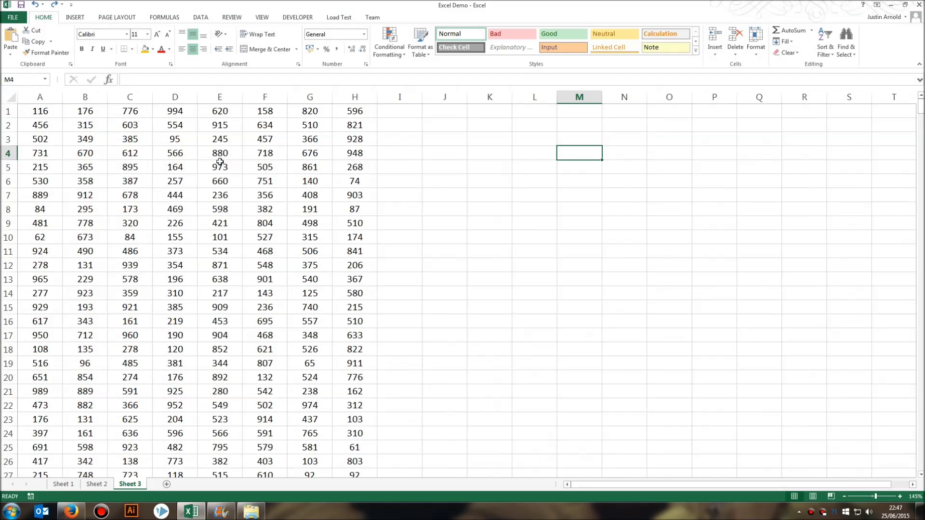
pyautogui.hotkey('ctrl', 'z')
pyautogui.scroll(-2, 220, 161)
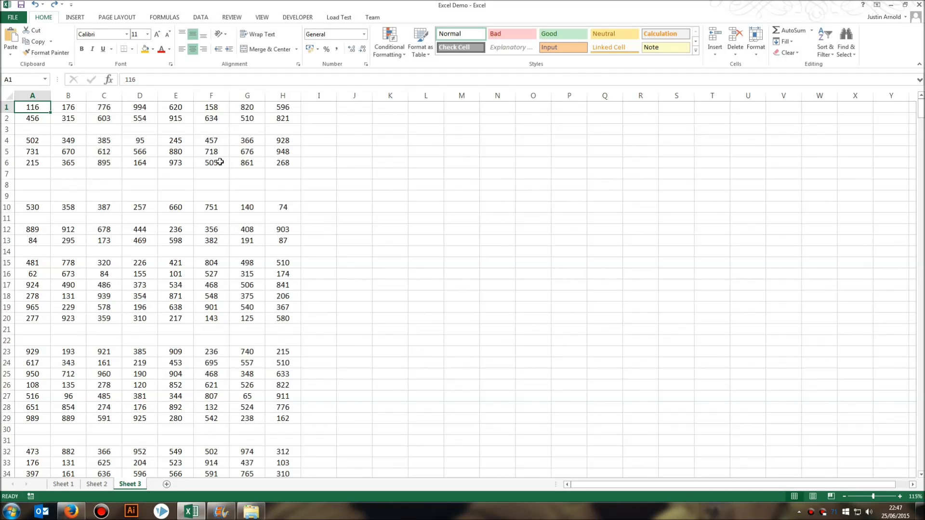
pyautogui.scroll(2, 220, 162)
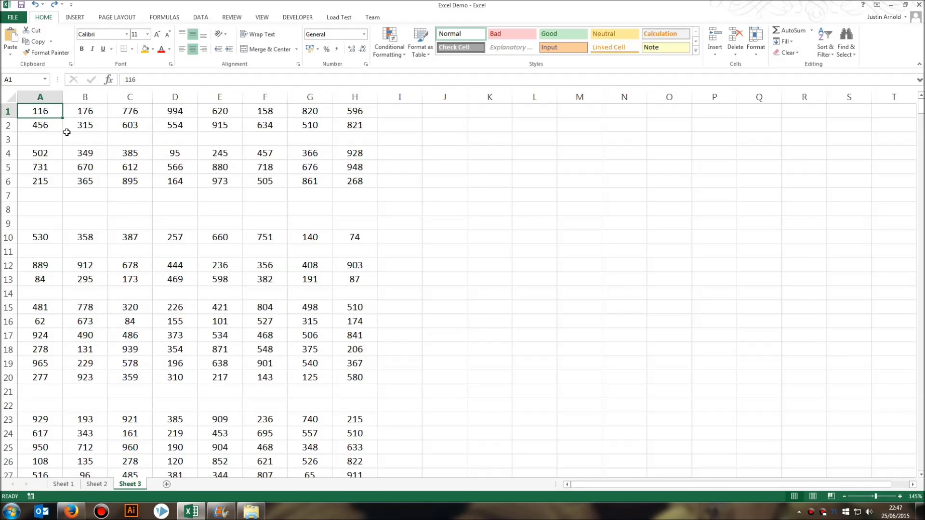
# Step: Select cell A2 and scroll through to confirm gaps at rows 3, 7–9, 11, 14 and 21–22
pyautogui.click(52, 124)
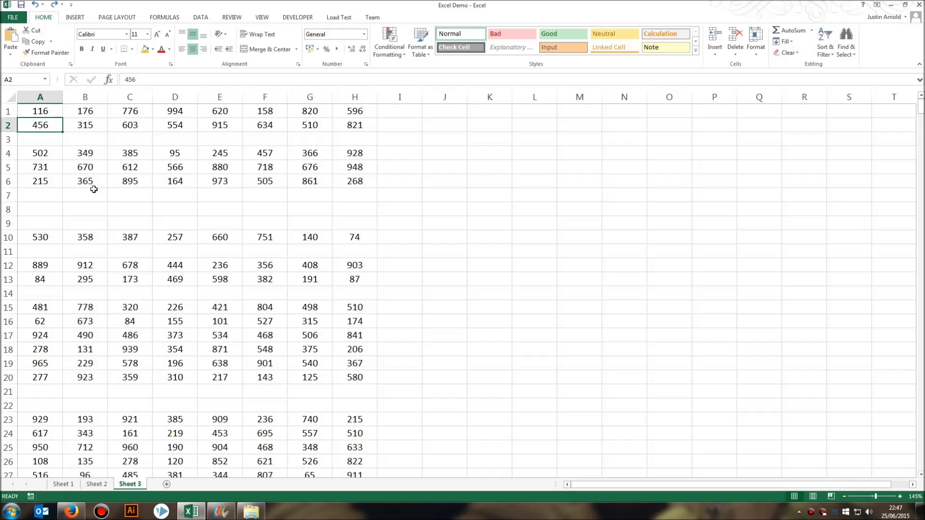
pyautogui.scroll(-12, 103, 196)
pyautogui.scroll(-20, 139, 206)
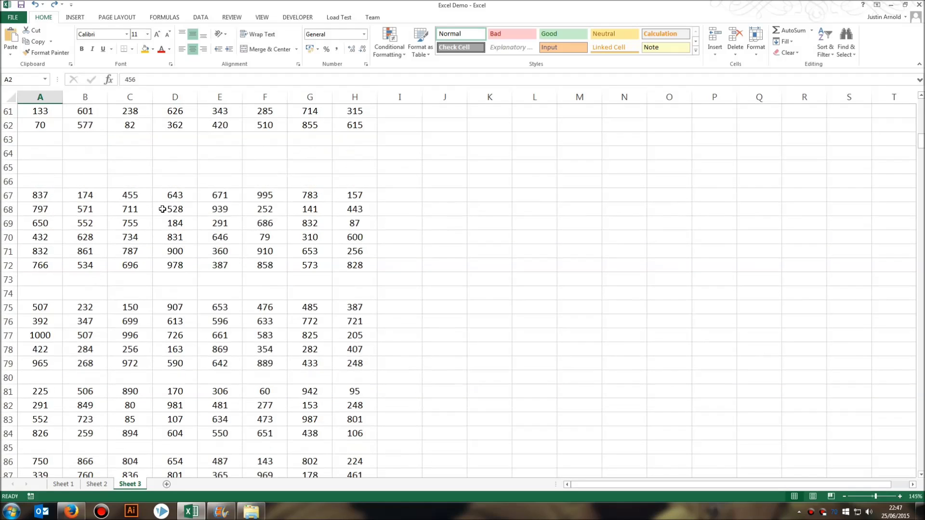
pyautogui.scroll(13, 162, 208)
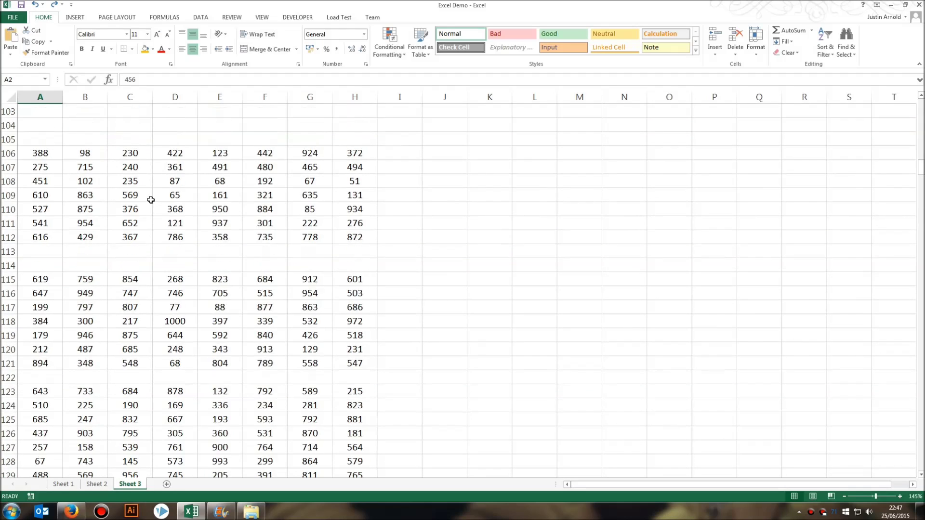
pyautogui.scroll(20, 142, 184)
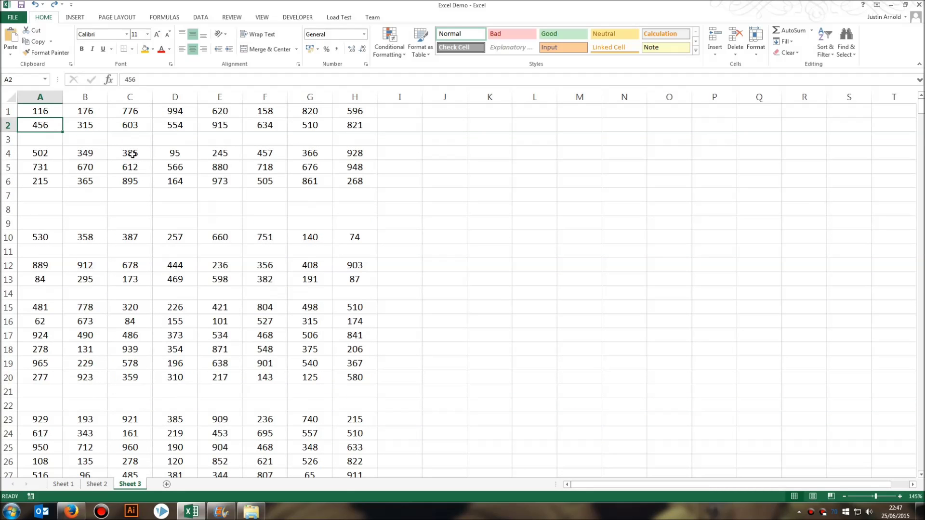
# Step: Select the whole sheet and use Go To Special > Blanks to pick out every empty cell
pyautogui.click(54, 113)
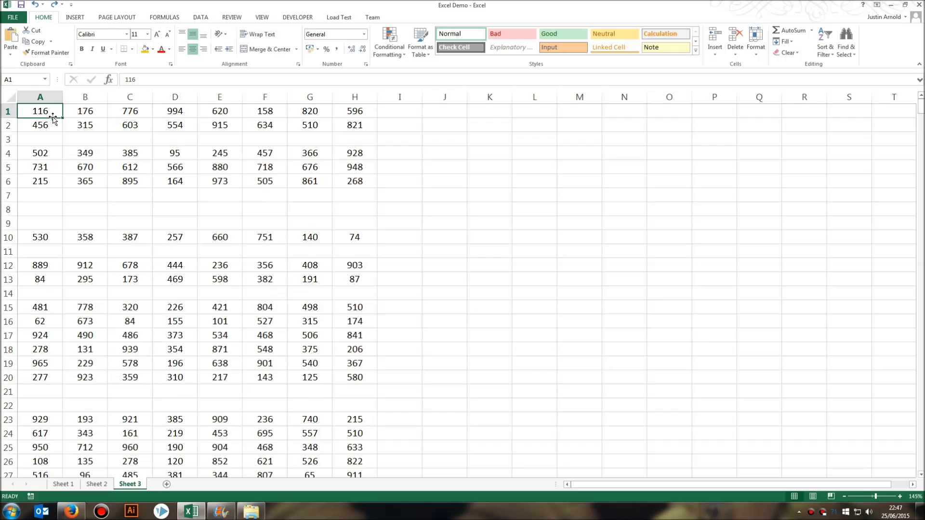
pyautogui.click(8, 97)
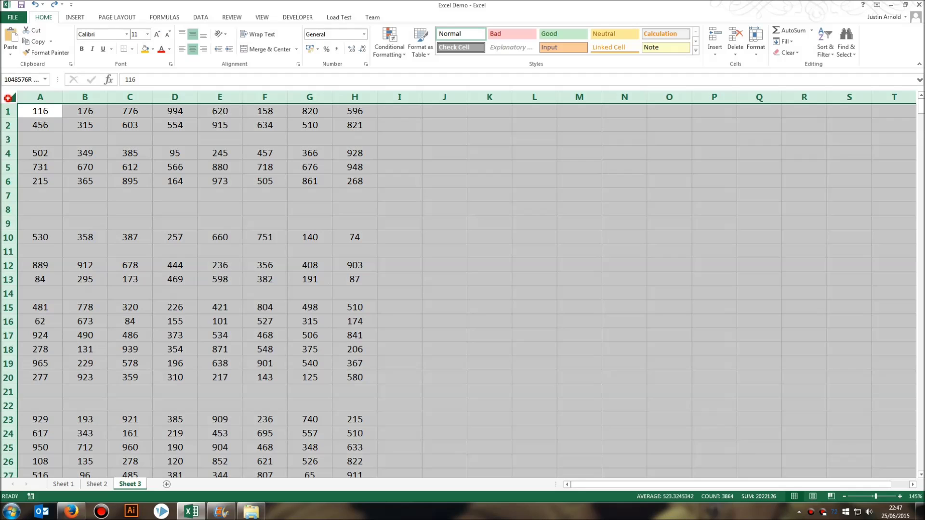
pyautogui.press('F5')
pyautogui.click(268, 214)
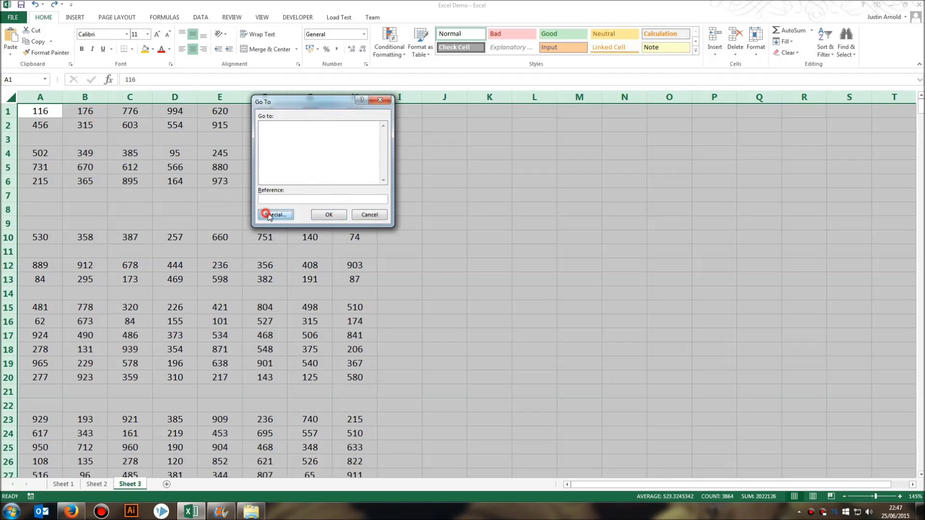
pyautogui.click(261, 176)
pyautogui.click(336, 230)
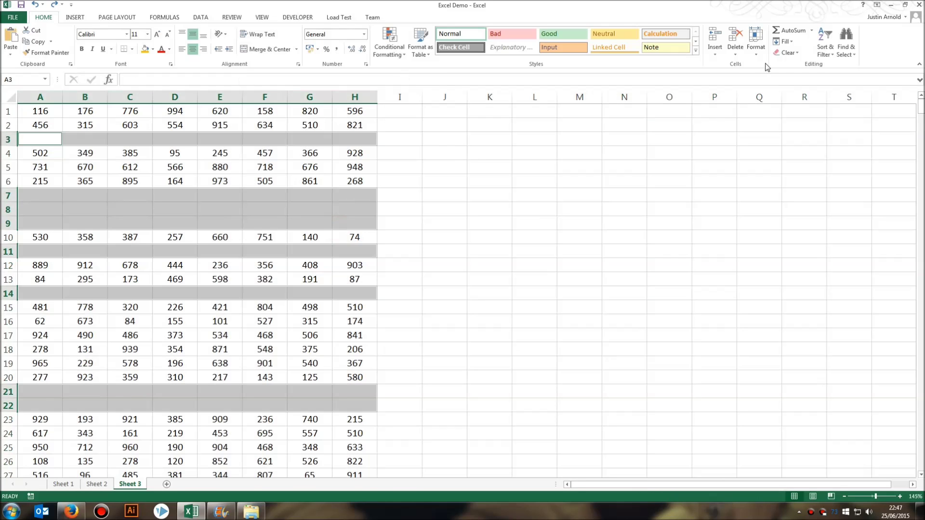
# Step: Delete the blank cells' entire rows with Delete Sheet Rows, then select cell A1
pyautogui.click(735, 51)
pyautogui.click(755, 80)
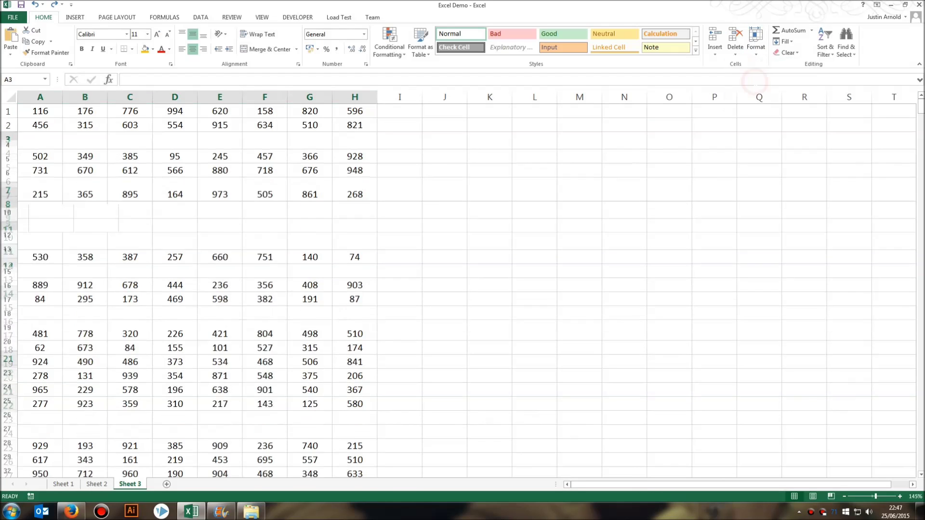
pyautogui.click(319, 182)
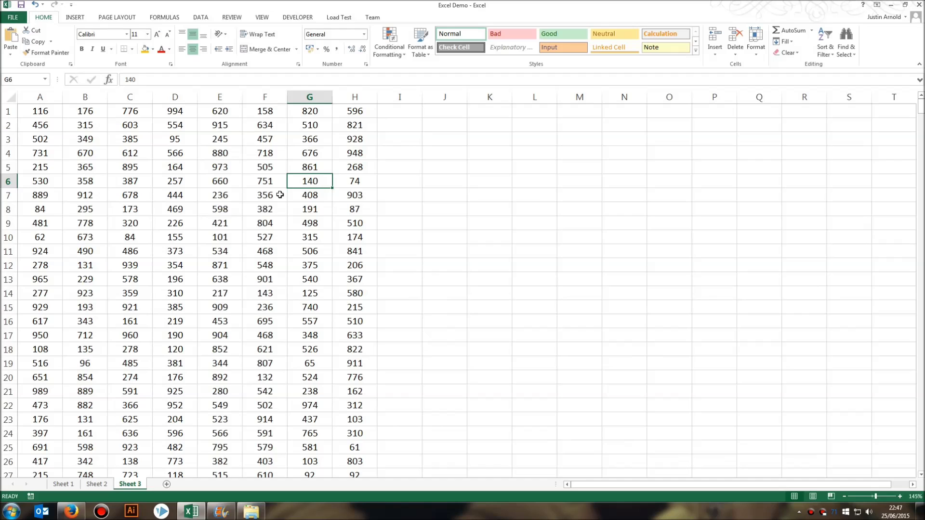
pyautogui.click(30, 108)
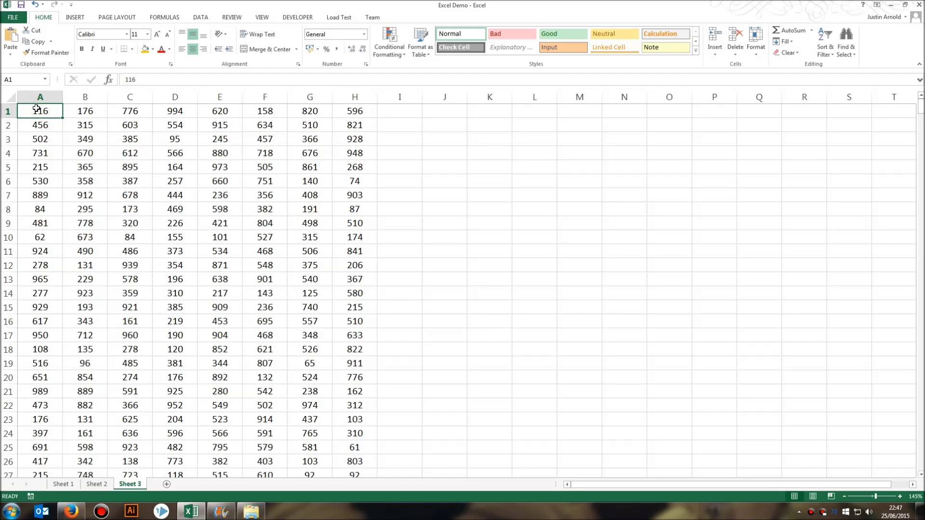